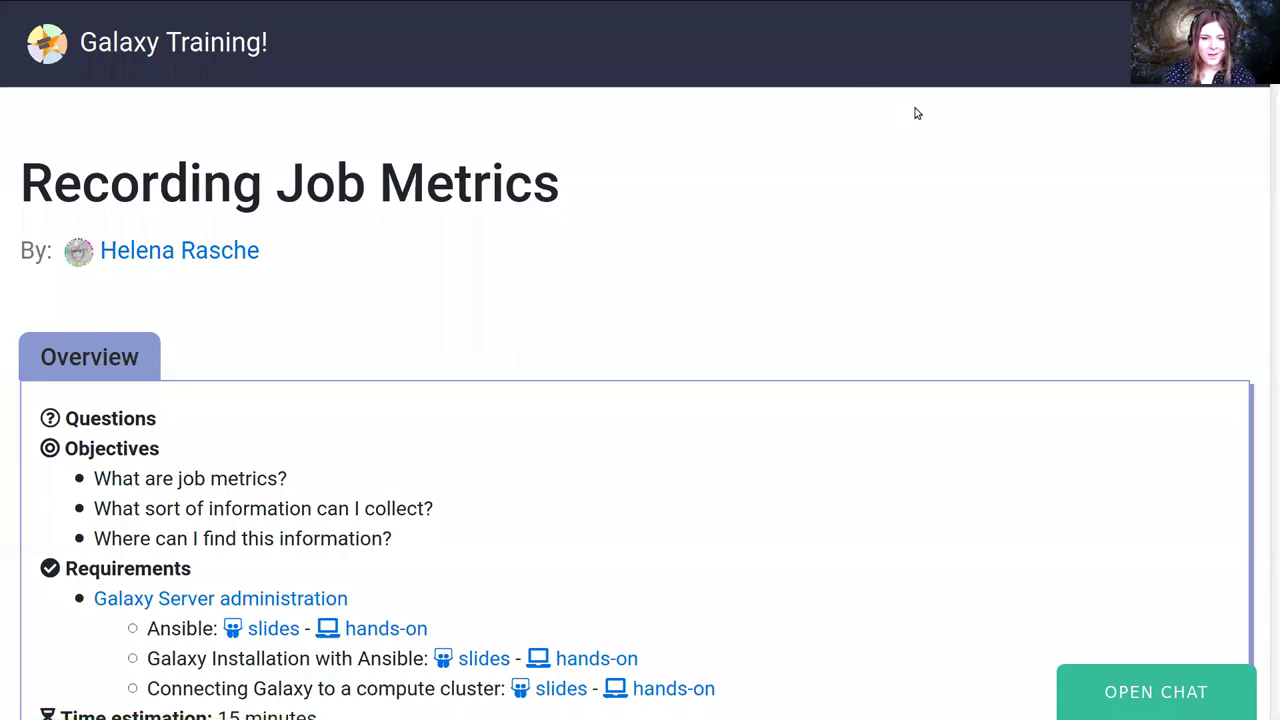
Read the tutorial's overview and Metrics section, including the note on the expose_potentially_sensitive_job_metrics setting.
scroll(816, 401, down, 2)
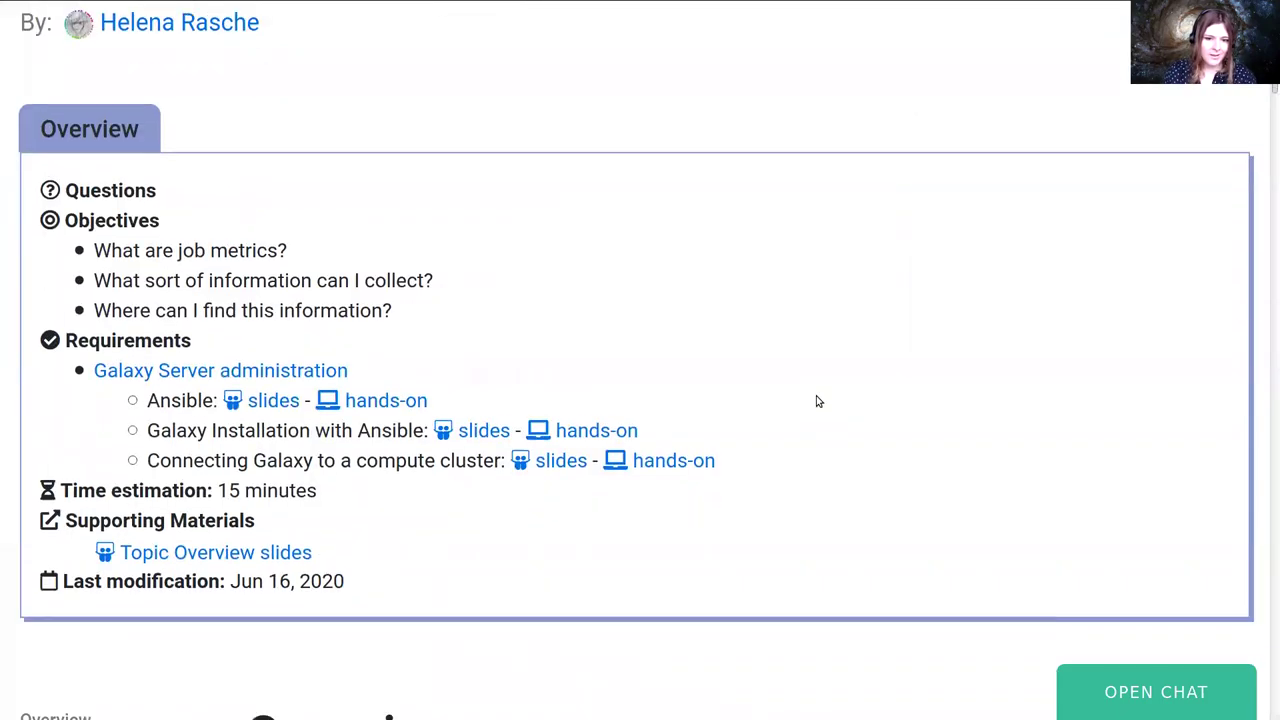
scroll(816, 401, down, 6)
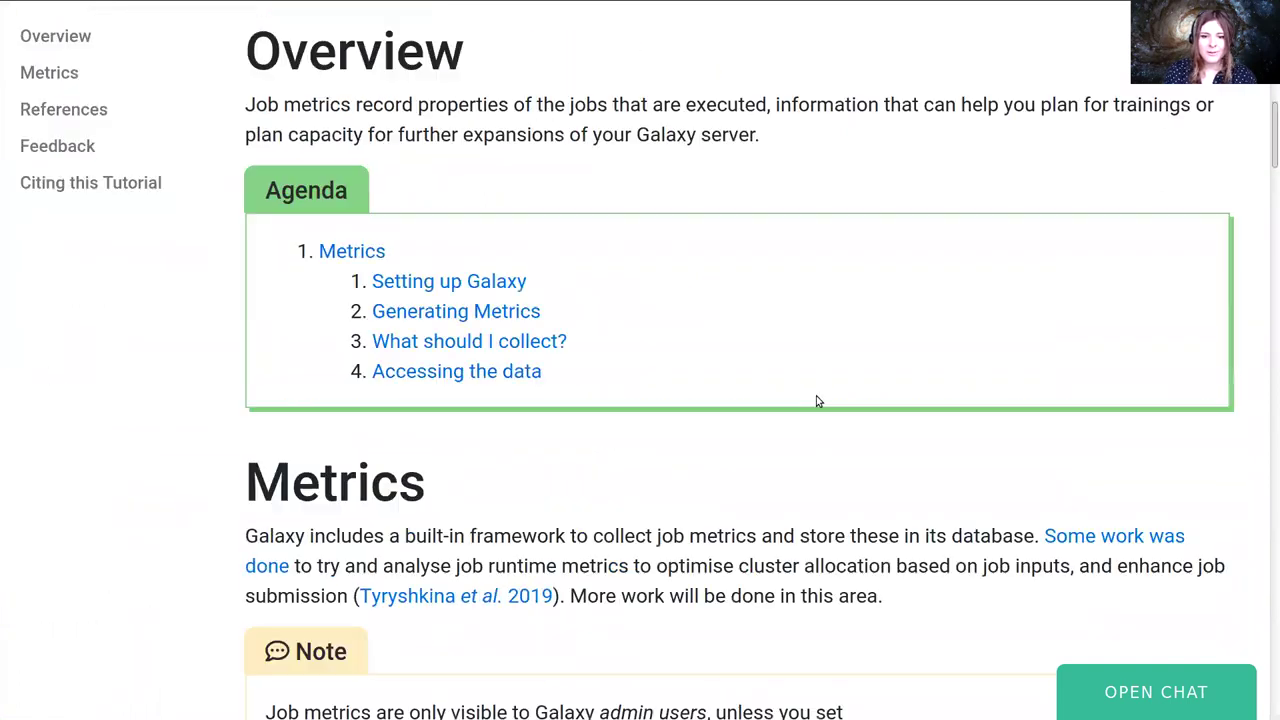
scroll(816, 400, down, 2)
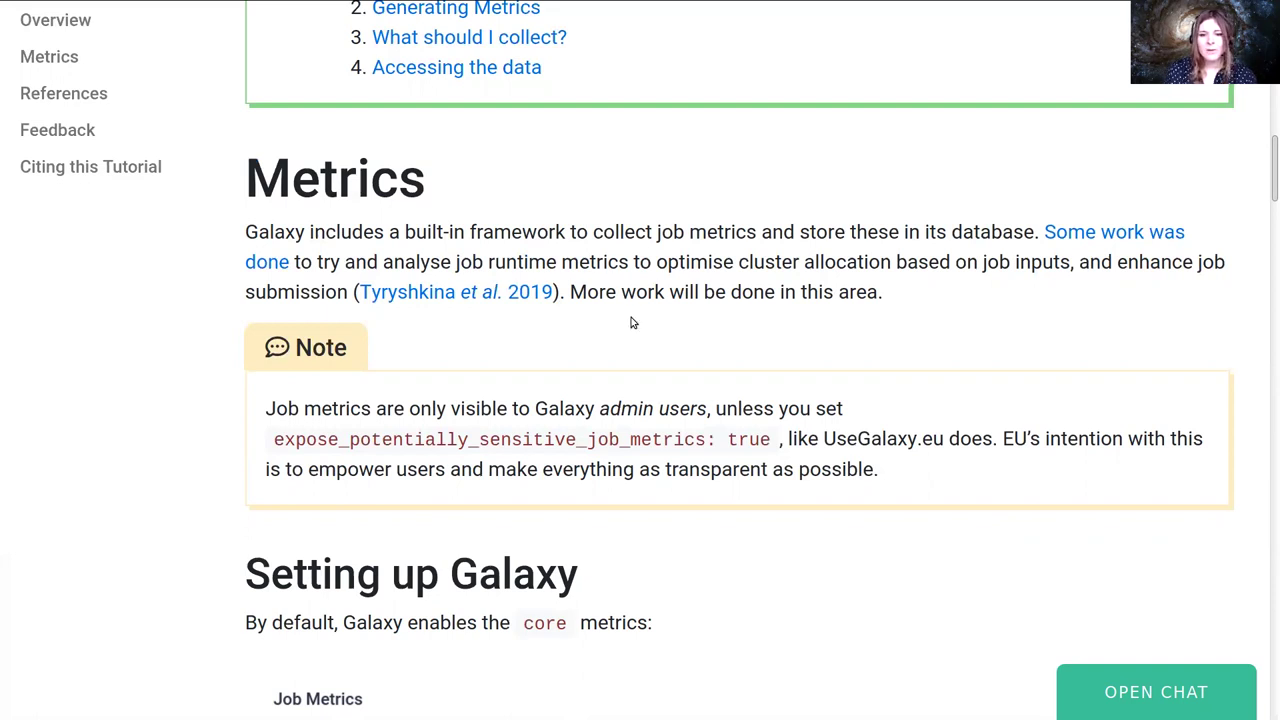
scroll(631, 323, down, 2)
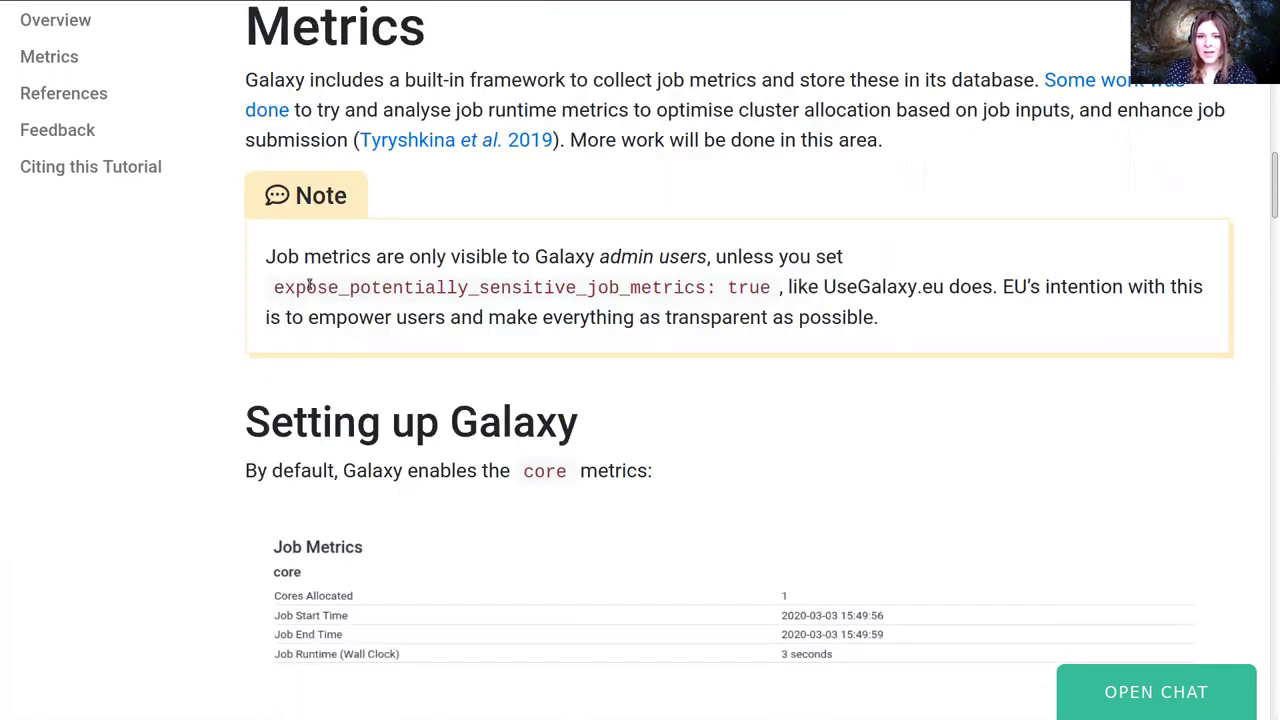
drag(308, 286, 684, 288)
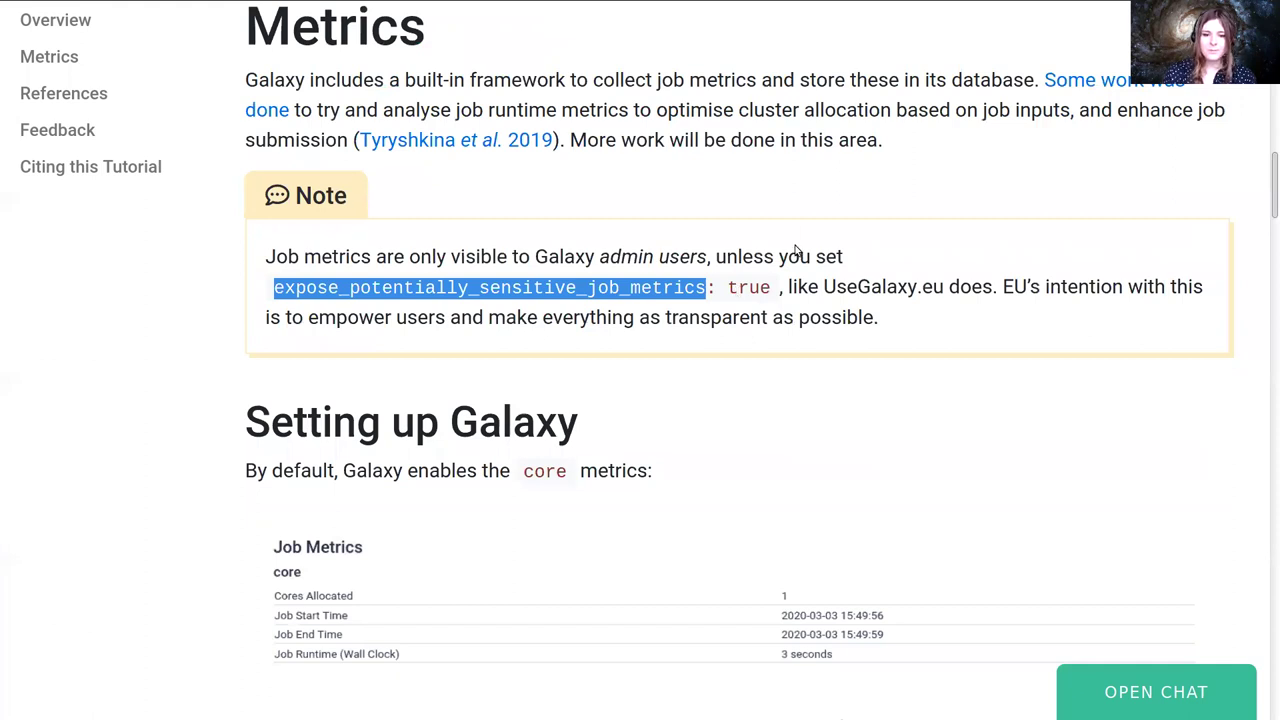
Select the path templates/galaxy/config/job_metrics_conf.xml.j2 in the tutorial's hands-on section and switch to the terminal.
scroll(794, 252, down, 5)
scroll(799, 248, down, 1)
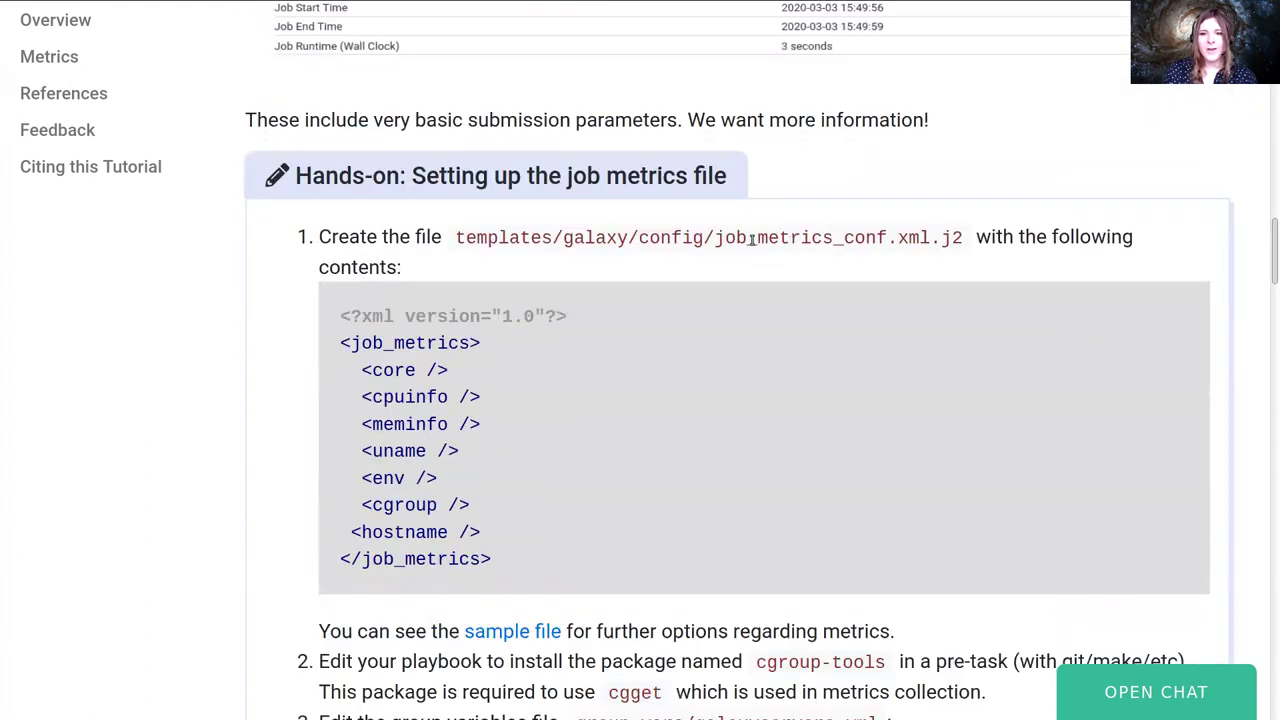
drag(456, 240, 955, 244)
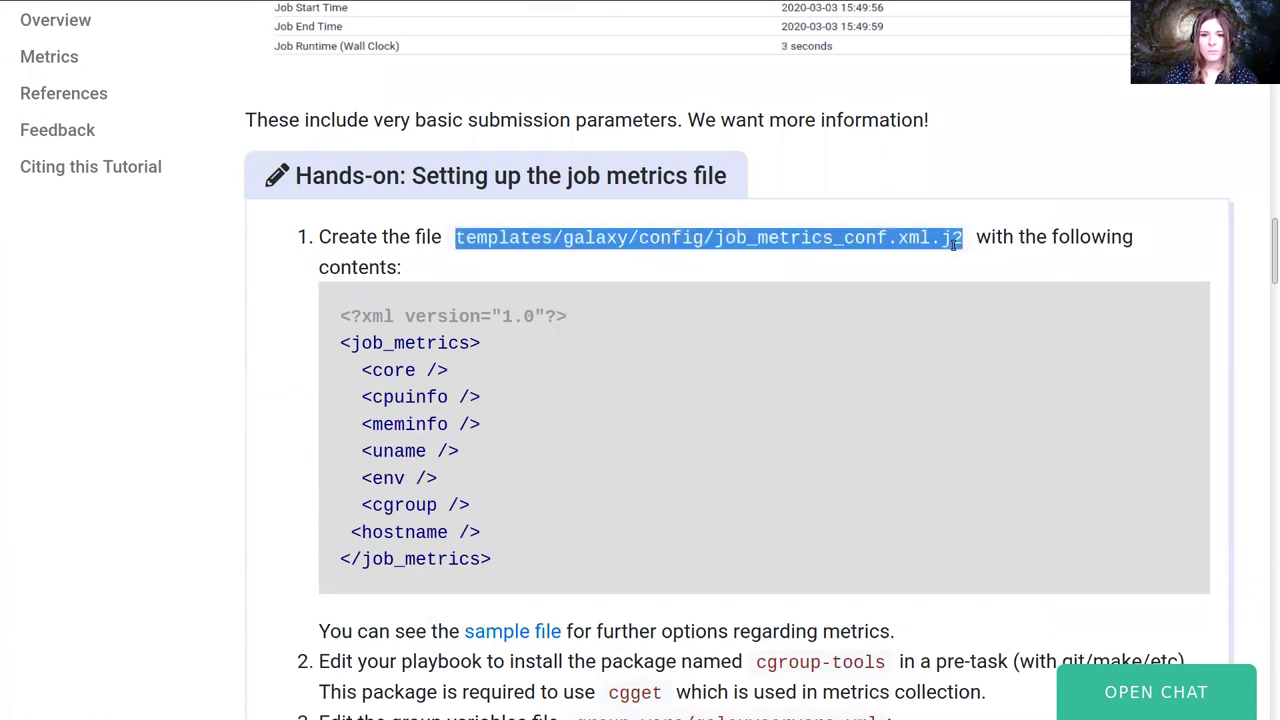
key(alt+Tab)
text(vim tem)
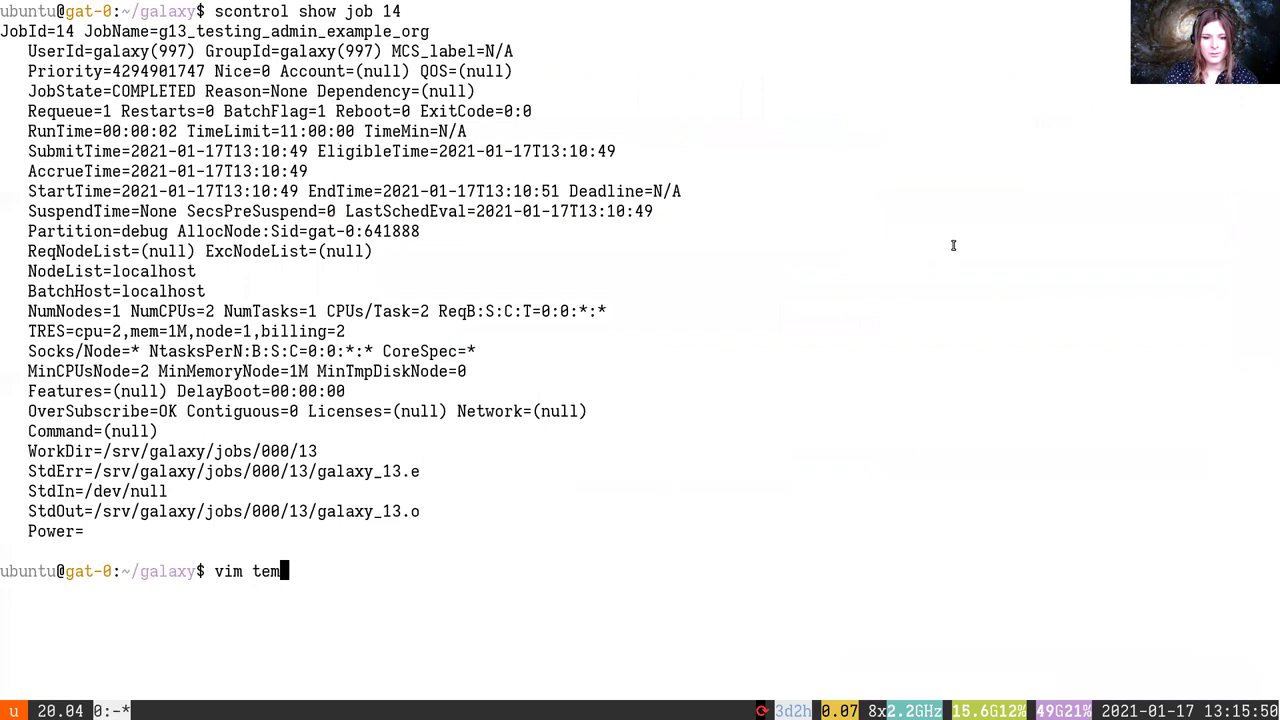
text(plates/galaxy/config/job_)
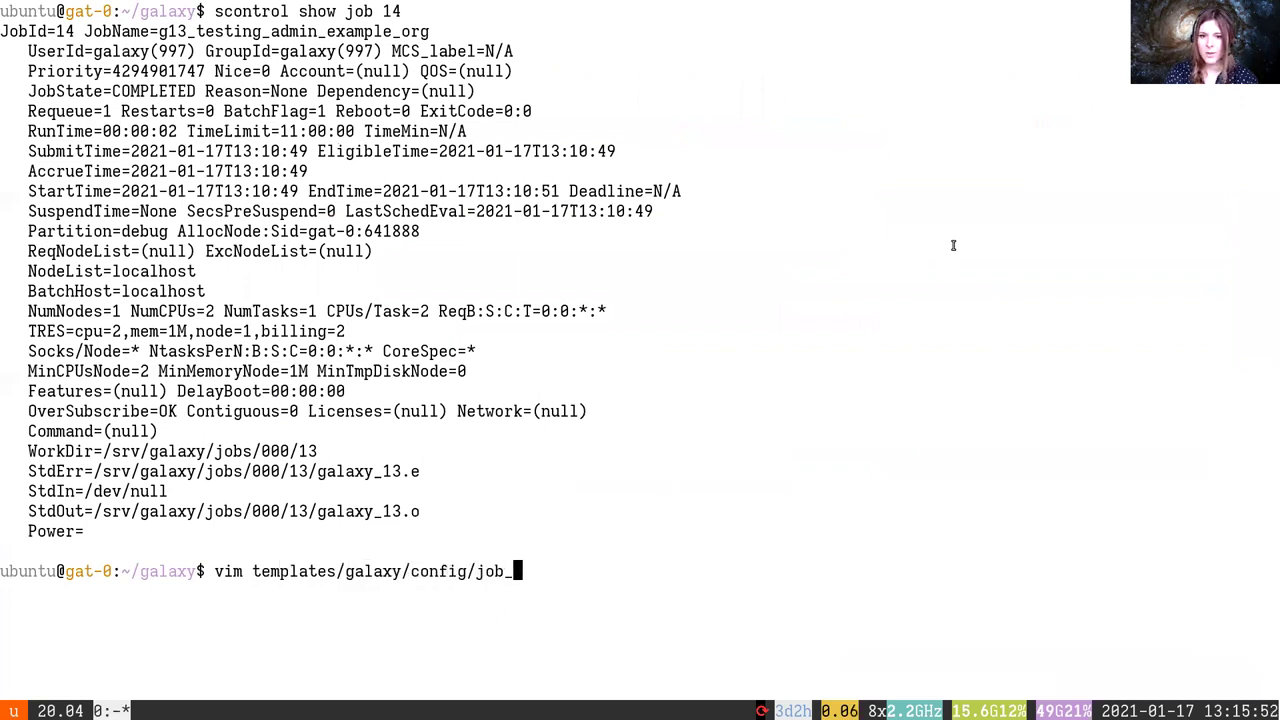
key(alt+Tab)
key(alt+Tab)
key(ctrl+c)
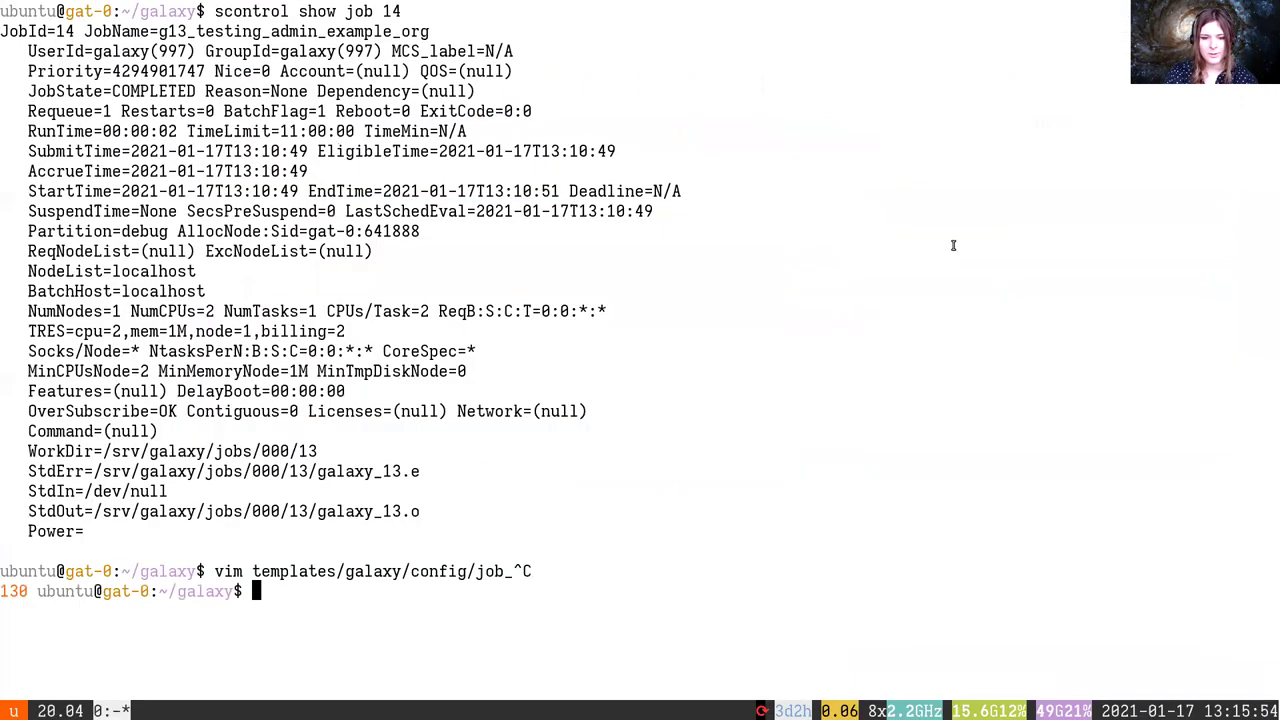
Open templates/galaxy/config/job_metrics_conf.xml.j2 in vim, ready for inserting text.
key(ctrl+shift+v)
key(ctrl+a)
text(vim)
key(Return)
key(i)
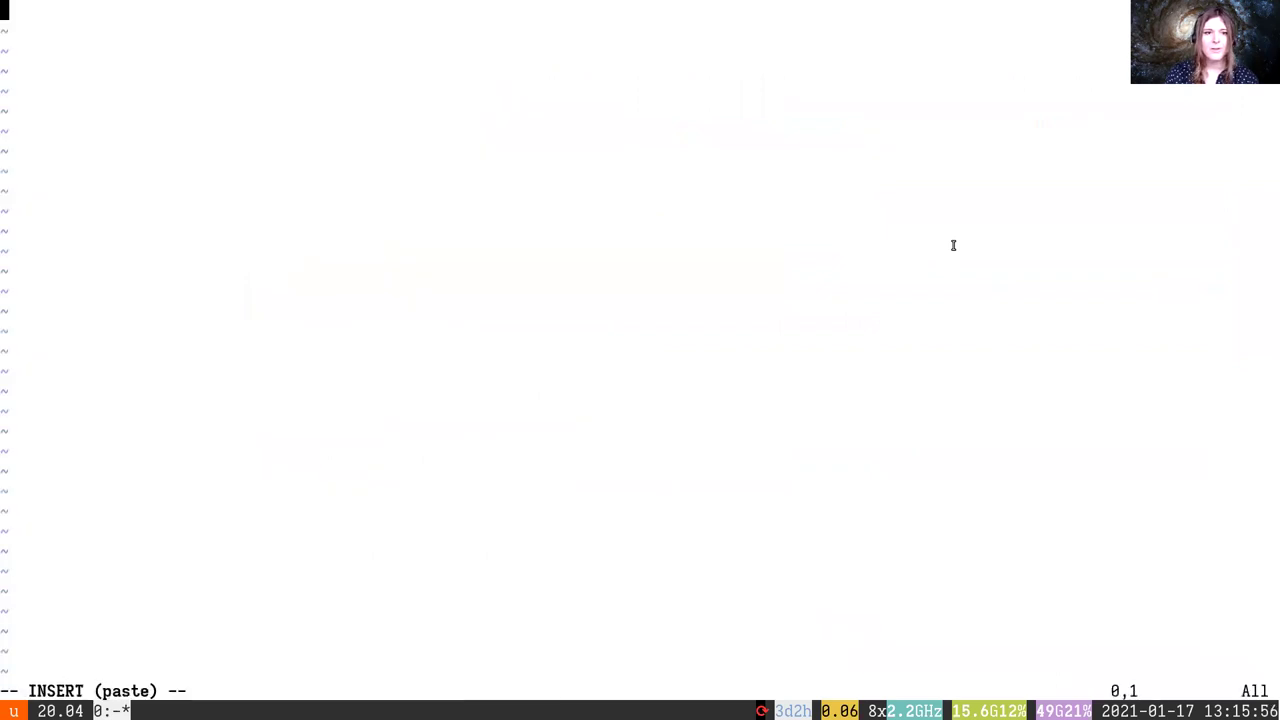
Copy the job_metrics XML block from the tutorial and paste it into the empty job_metrics_conf.xml.j2 file.
key(alt+Tab)
click(1145, 310)
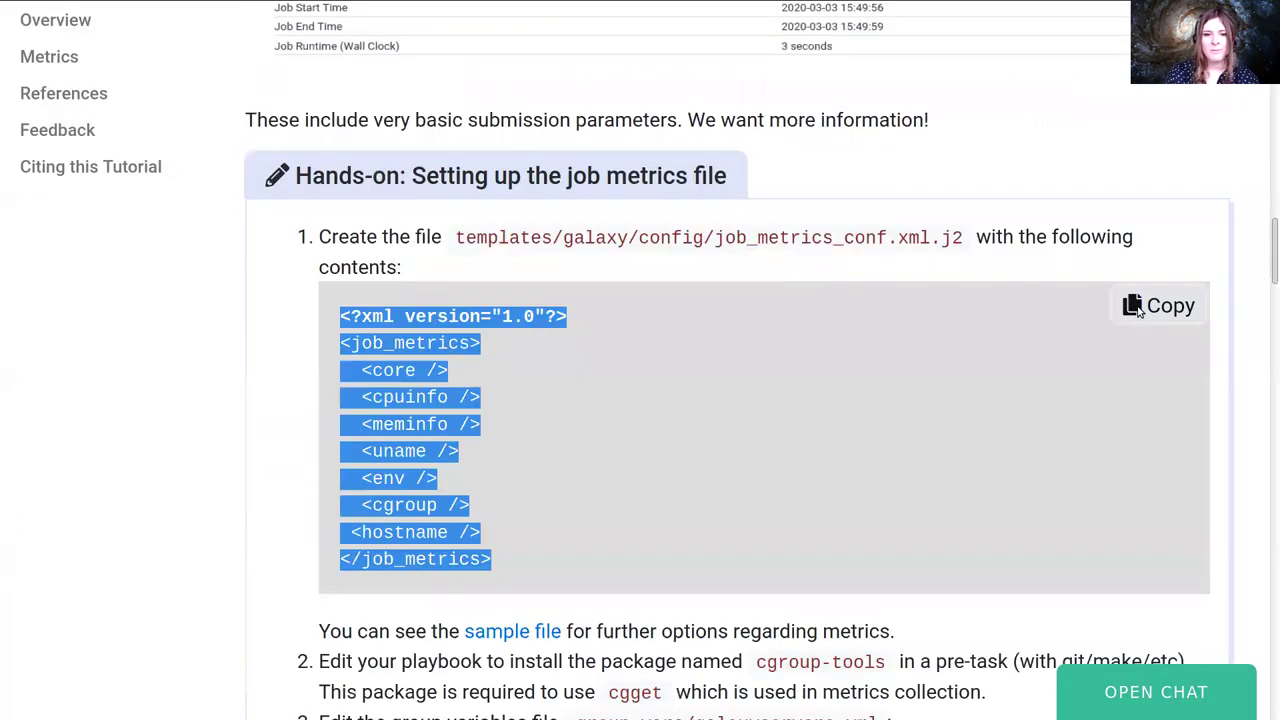
key(alt+Tab)
key(ctrl+shift+v)
key(Escape)
key(Up)
key(Up)
key(Up)
key(Up)
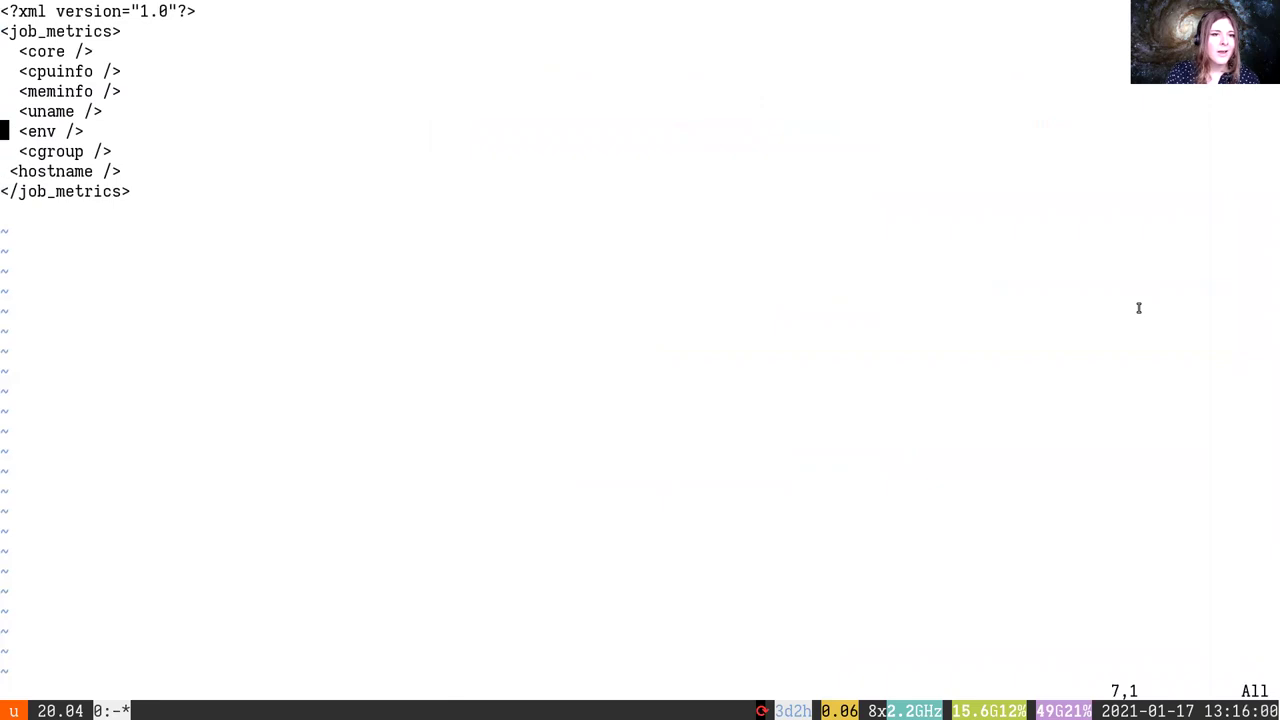
Review the metrics entries one by one: core, cpuinfo, meminfo, uname, env, cgroup and hostname.
triple_click(66, 50)
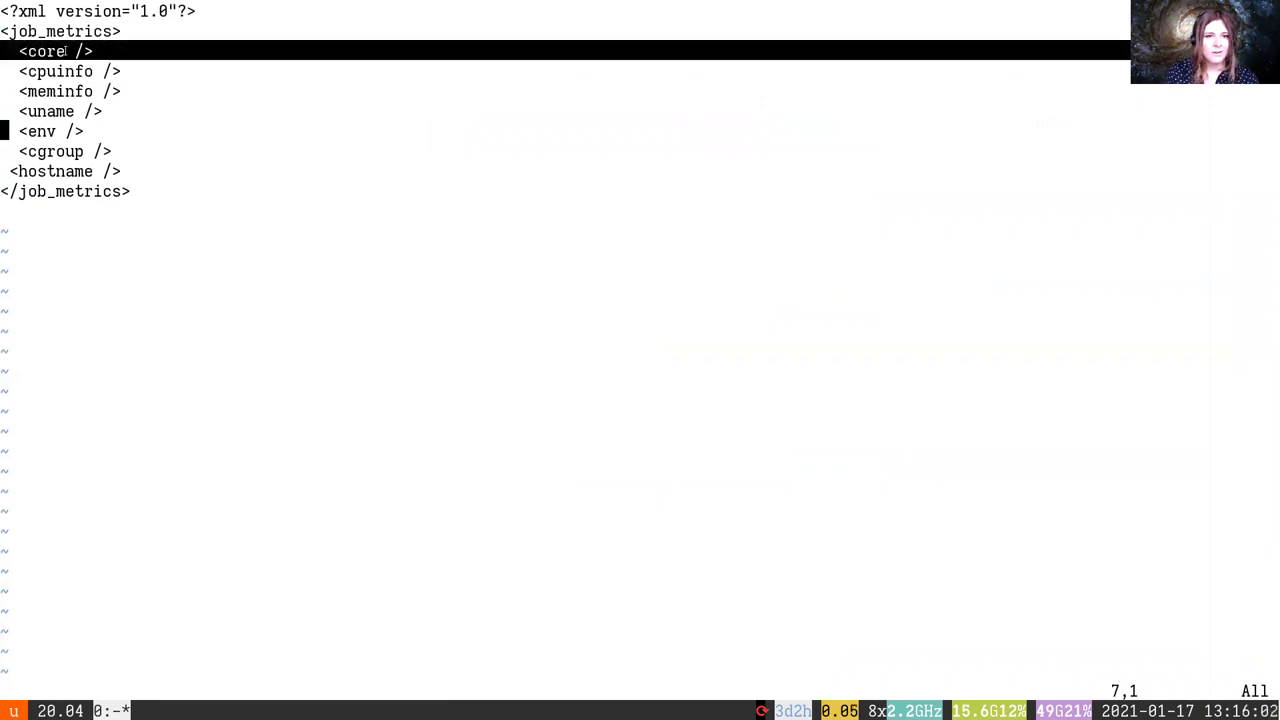
double_click(57, 74)
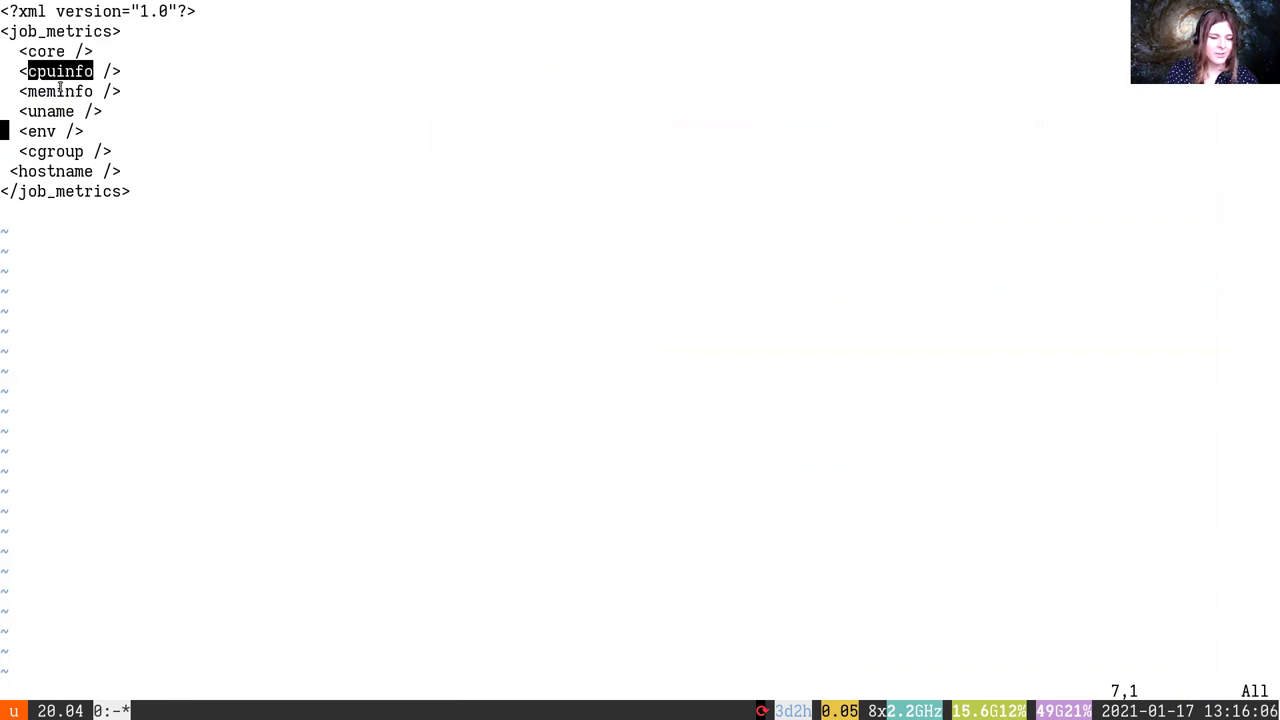
double_click(66, 92)
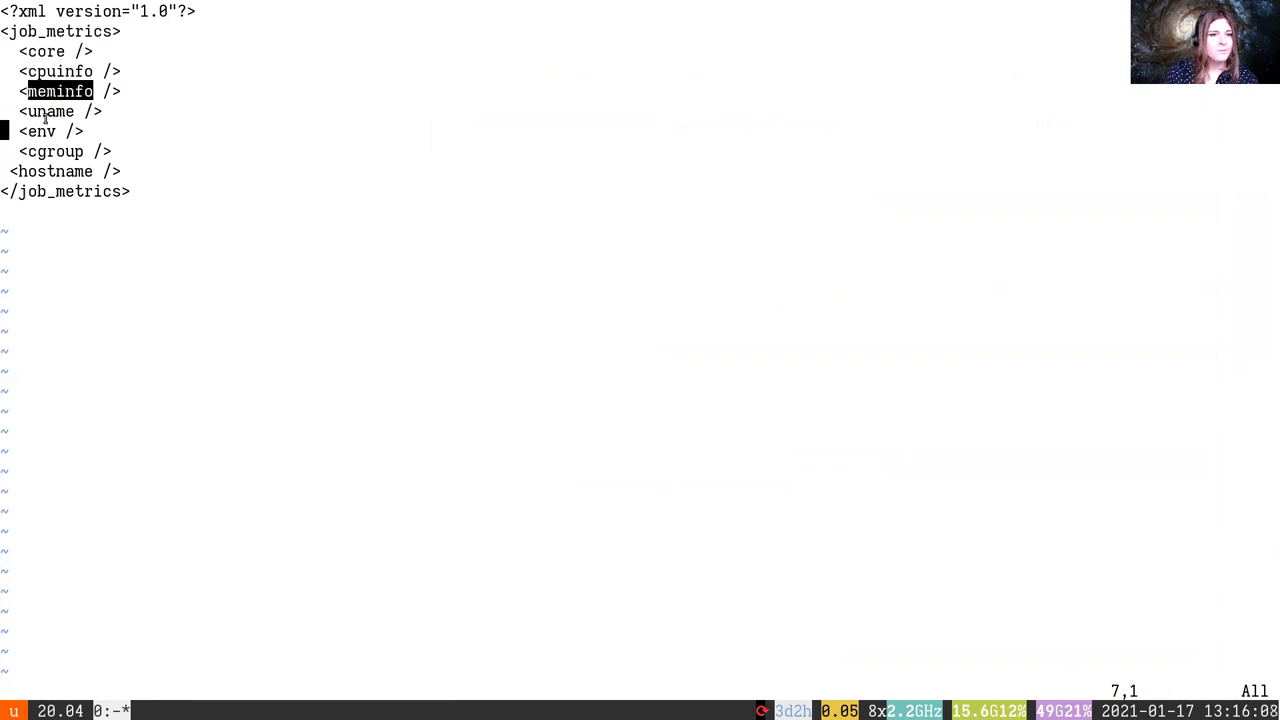
double_click(48, 114)
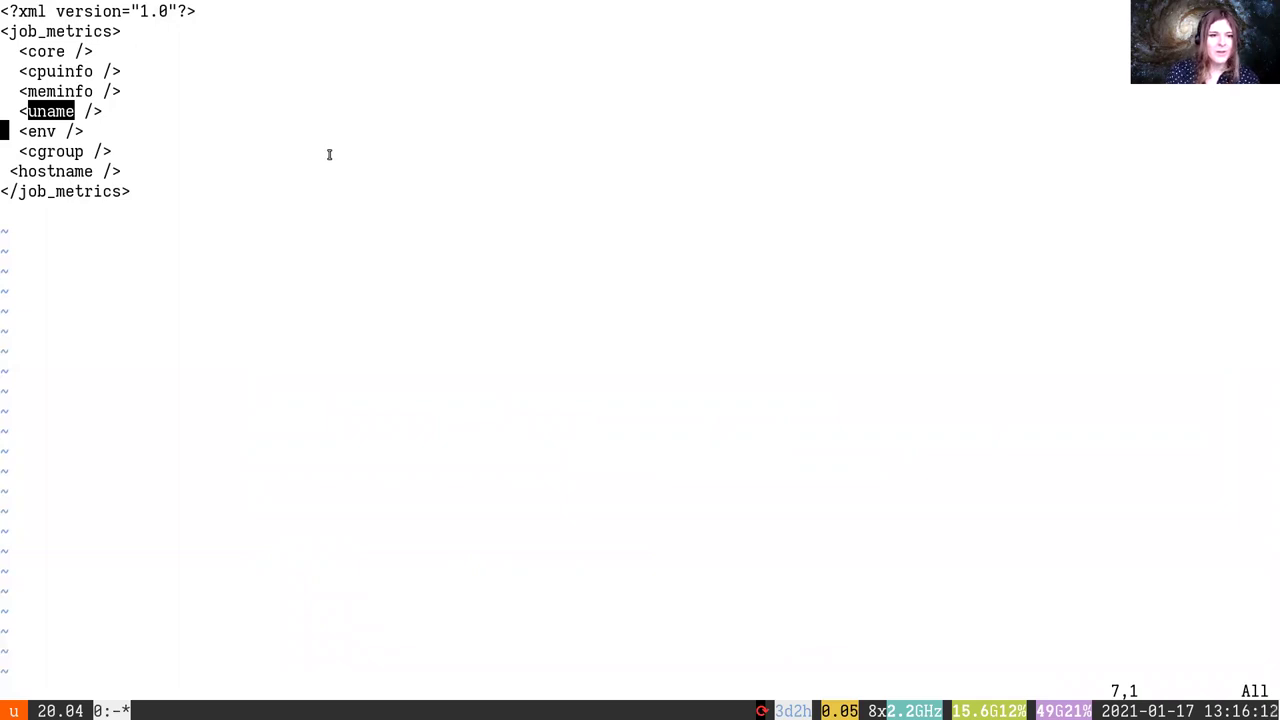
double_click(47, 131)
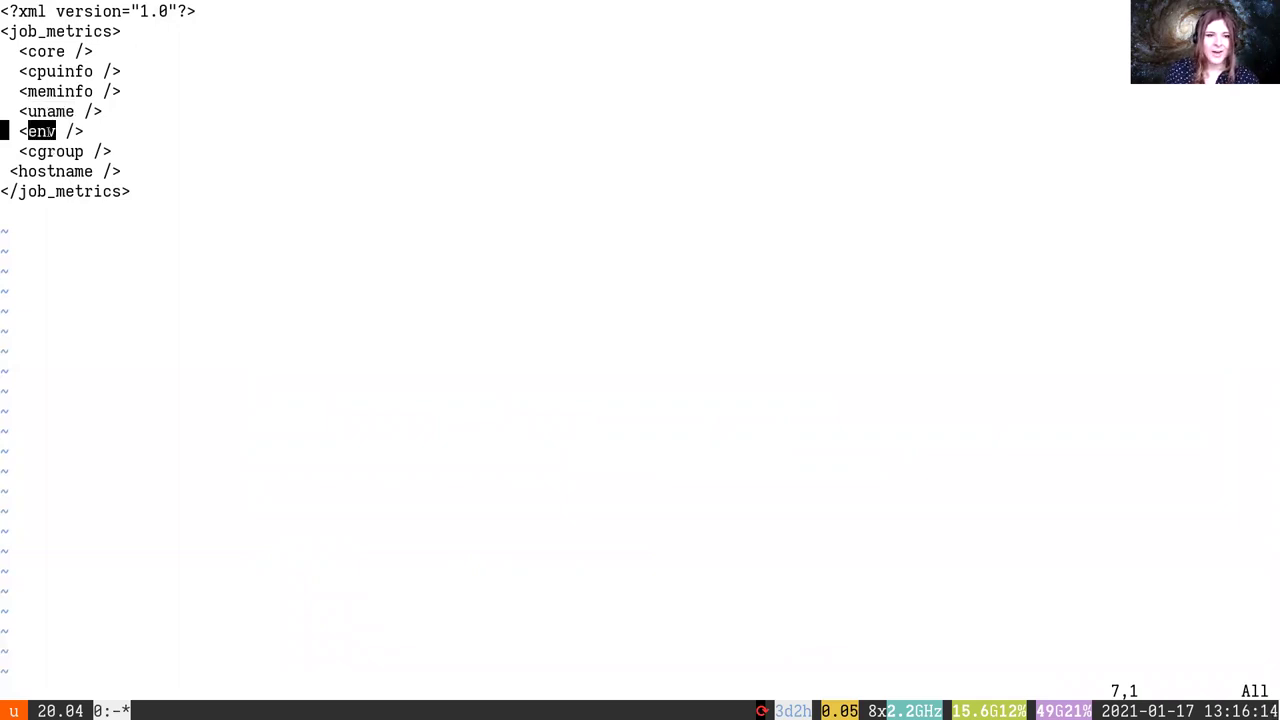
click(47, 131)
triple_click(103, 131)
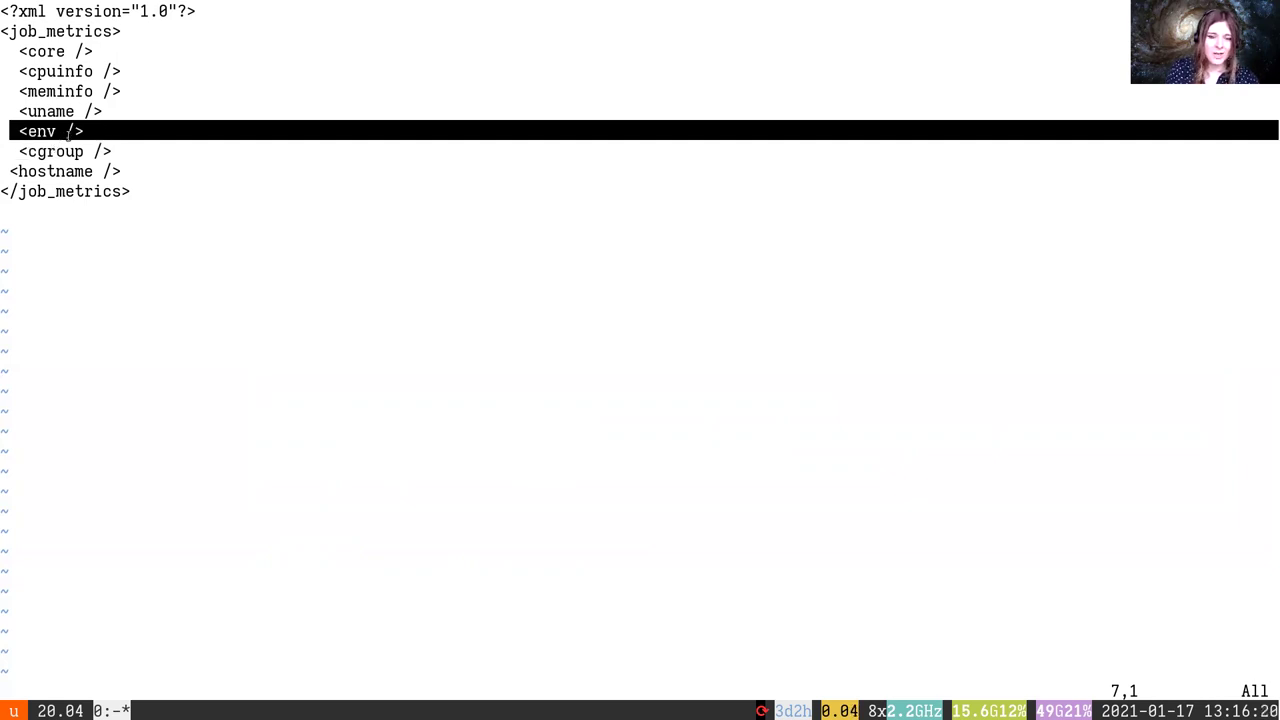
double_click(42, 131)
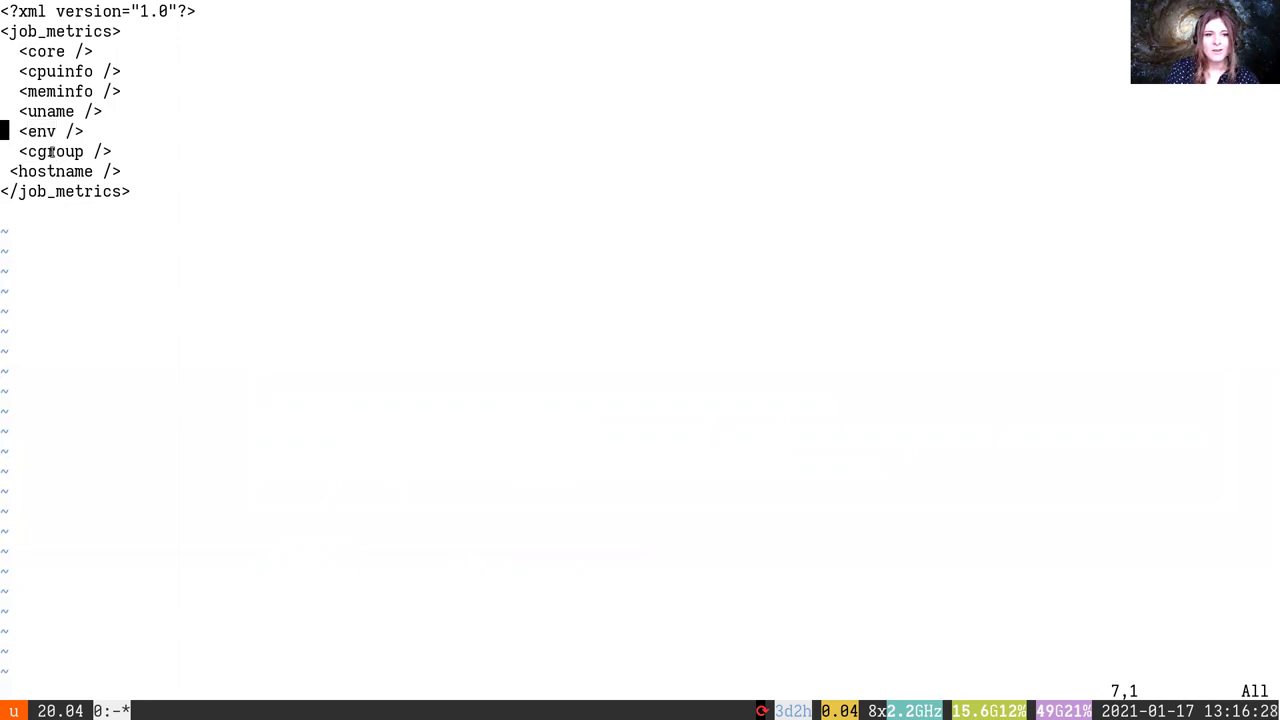
double_click(50, 151)
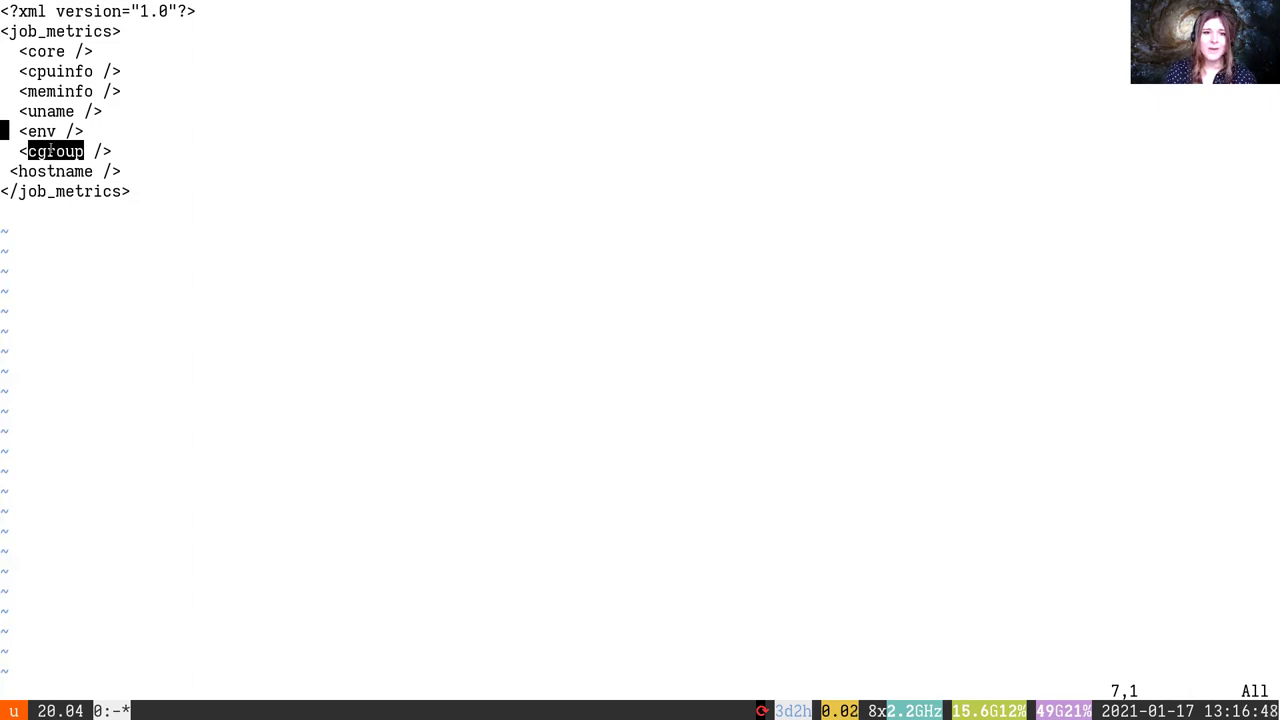
click(134, 172)
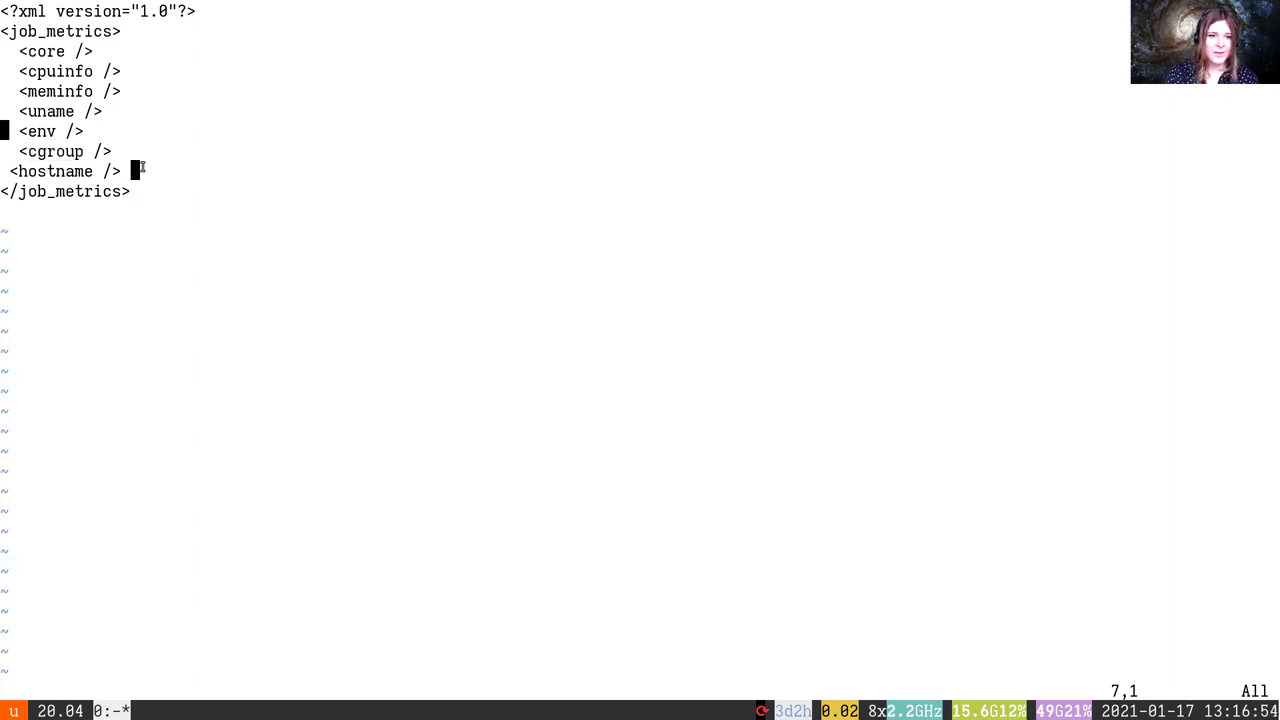
Save the job metrics template, quit vim and switch back to the tutorial.
text(:wq)
key(Return)
key(alt+Tab)
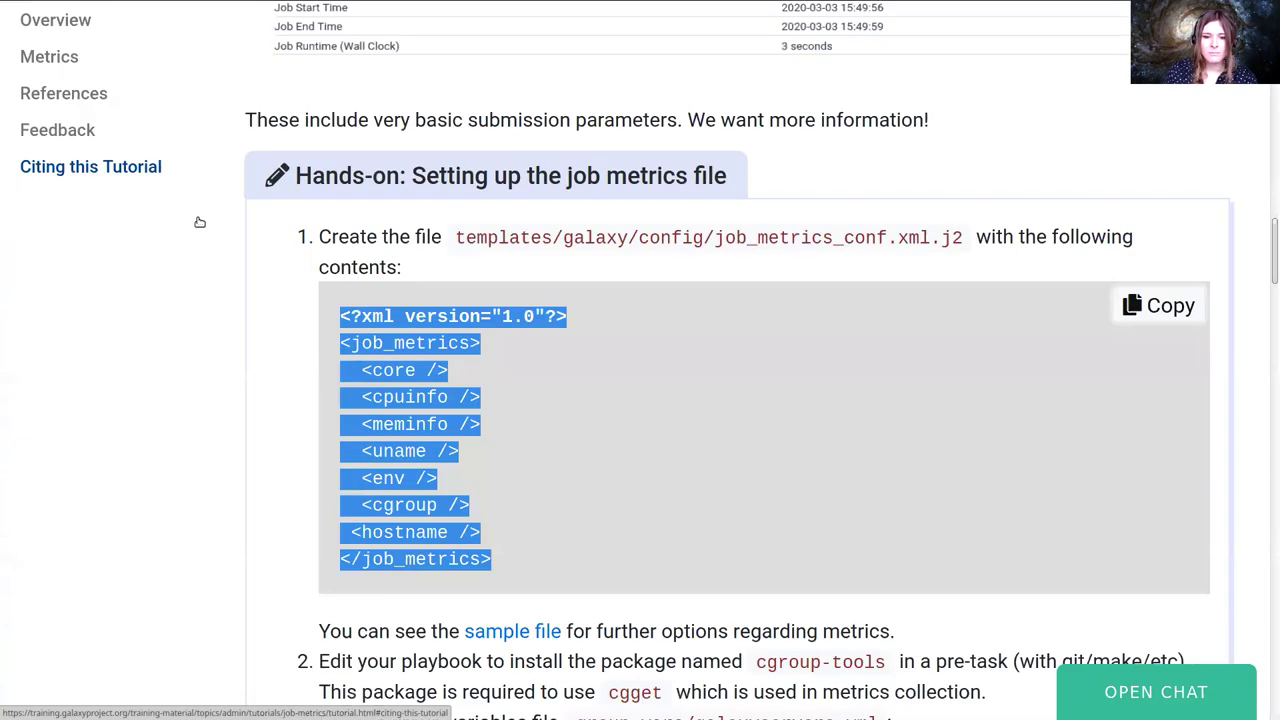
Copy the added job_metrics_config_file line from the tutorial's galaxyservers.yml diff.
scroll(224, 209, down, 3)
scroll(224, 209, down, 3)
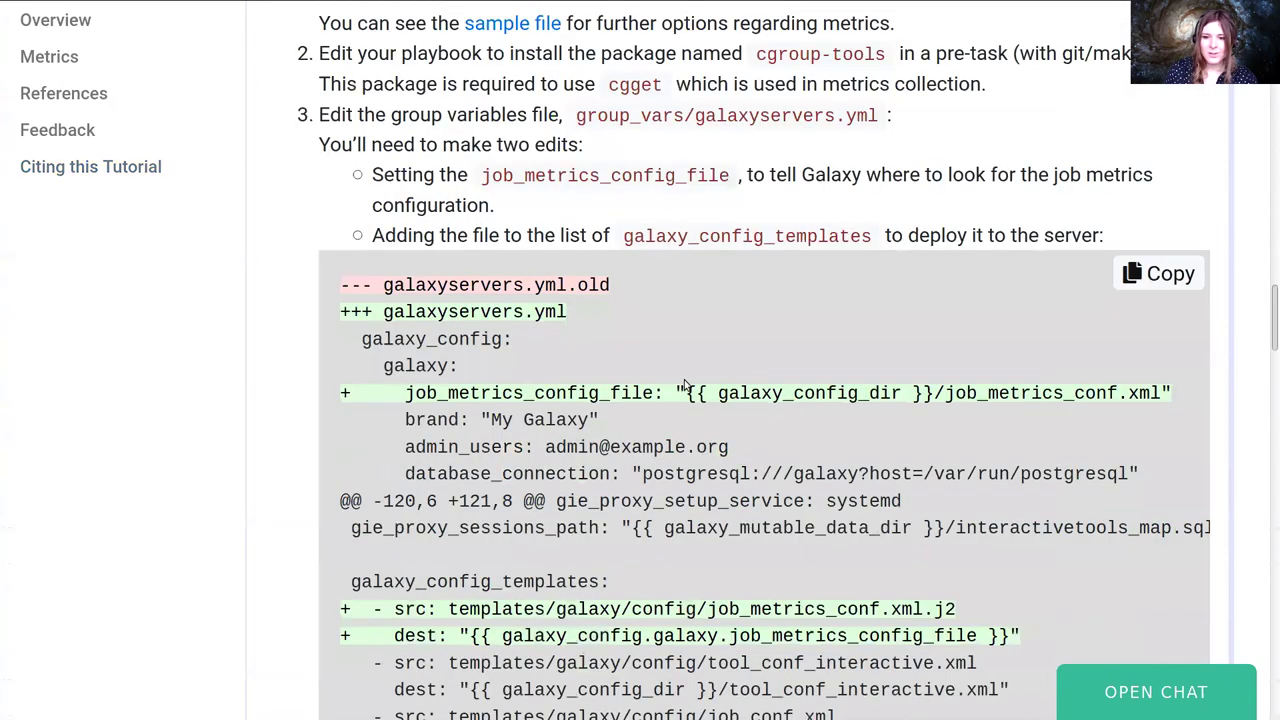
double_click(677, 393)
triple_click(677, 393)
key(ctrl+c)
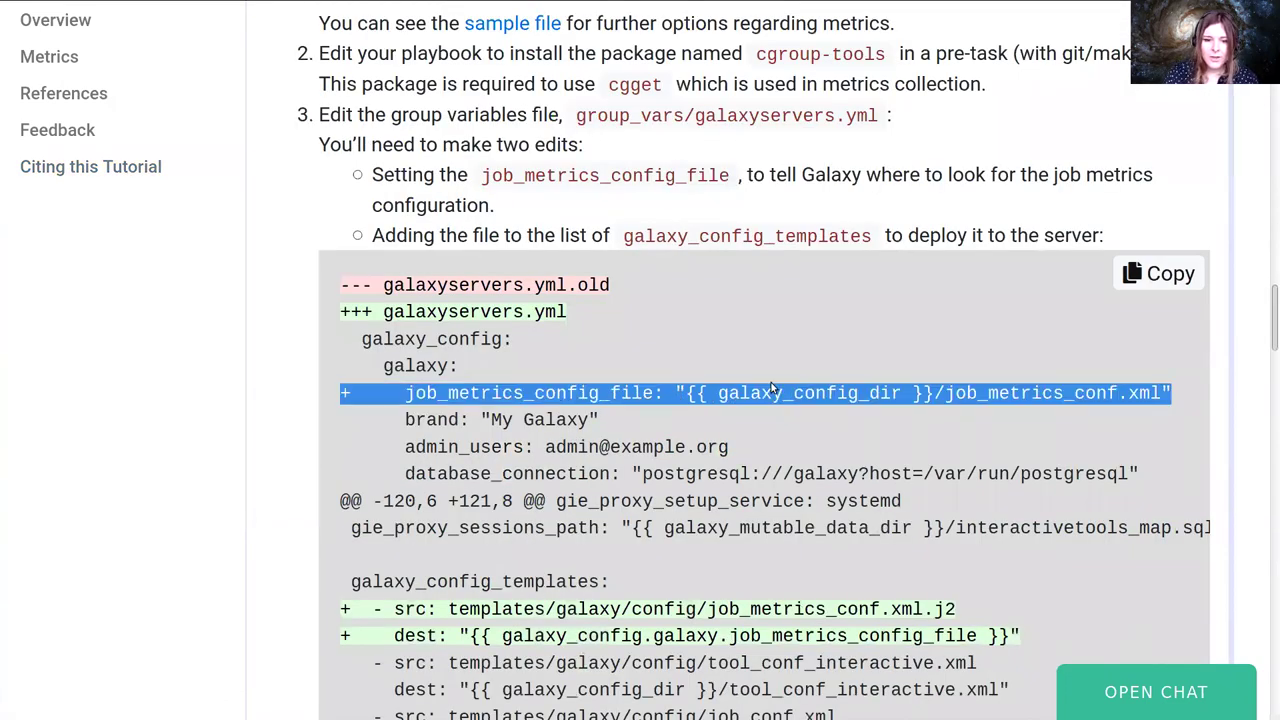
Switch to the terminal, clear it and open group_vars/galaxyservers.yml in vim.
key(alt+Tab)
text(clear)
key(Return)
text(vim group_vars/g)
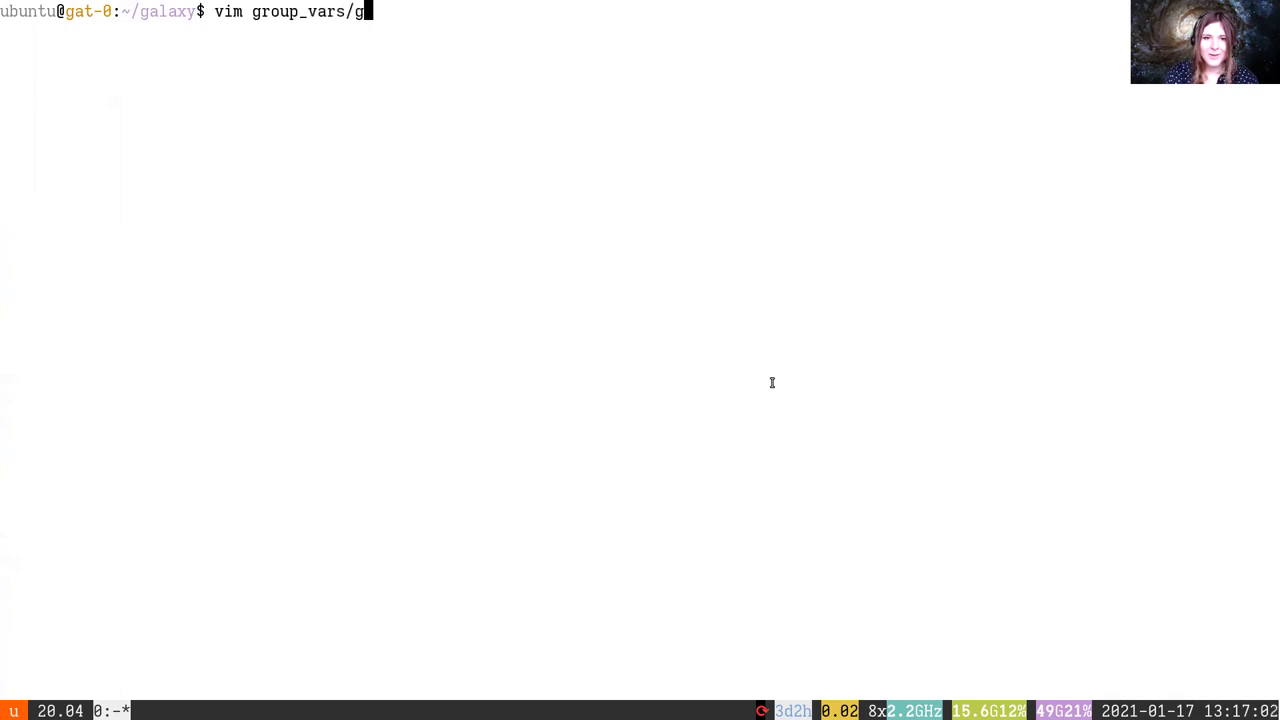
key(Tab)
key(Return)
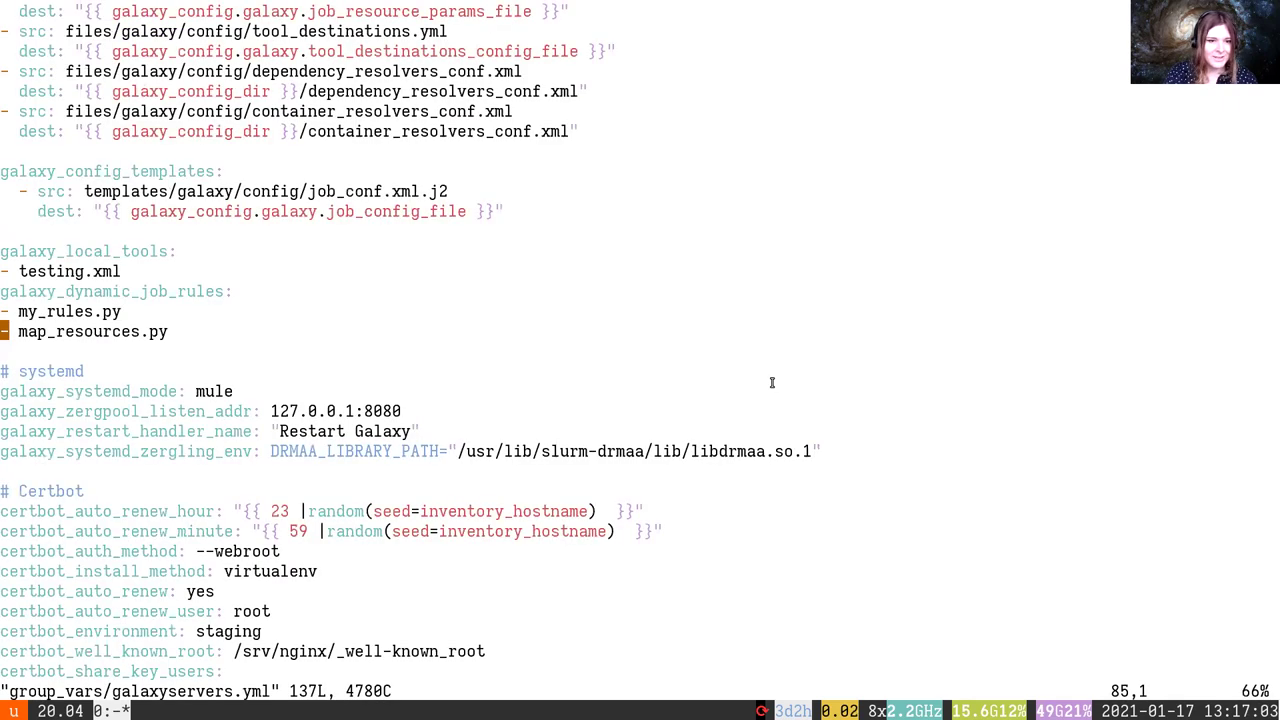
Paste the copied job_metrics_config_file line directly below galaxy: in the galaxy_config section.
scroll(772, 382, up, 20)
key(k)
key(k)
key(k)
key(k)
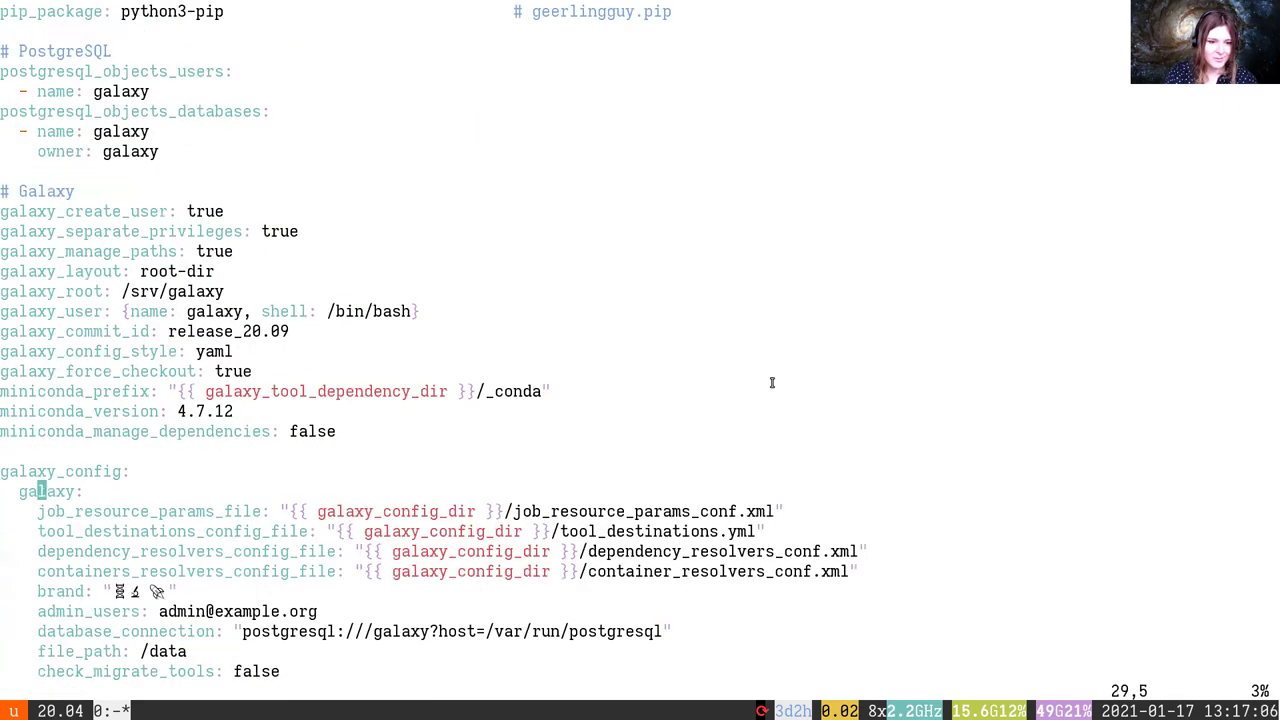
key(o)
key(ctrl+shift+v)
key(Escape)
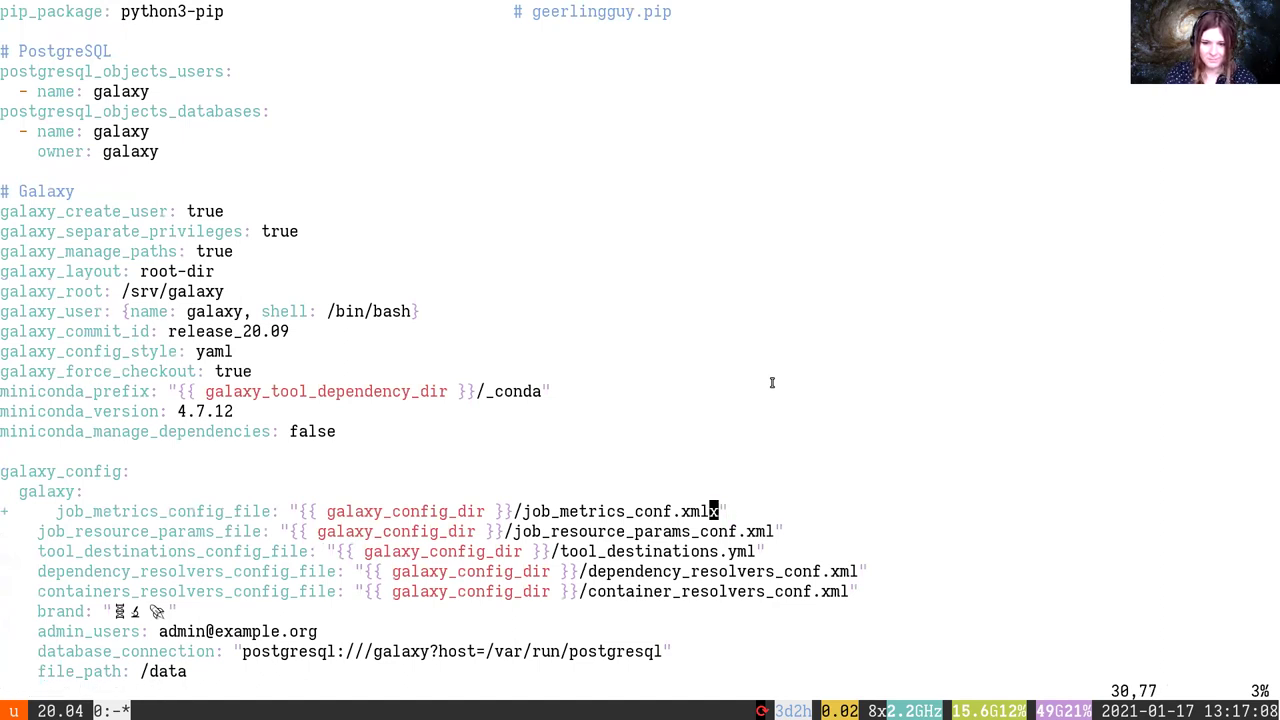
Remove the leading plus sign and extra indentation from the job_metrics_config_file line and save the file.
text(0xx)
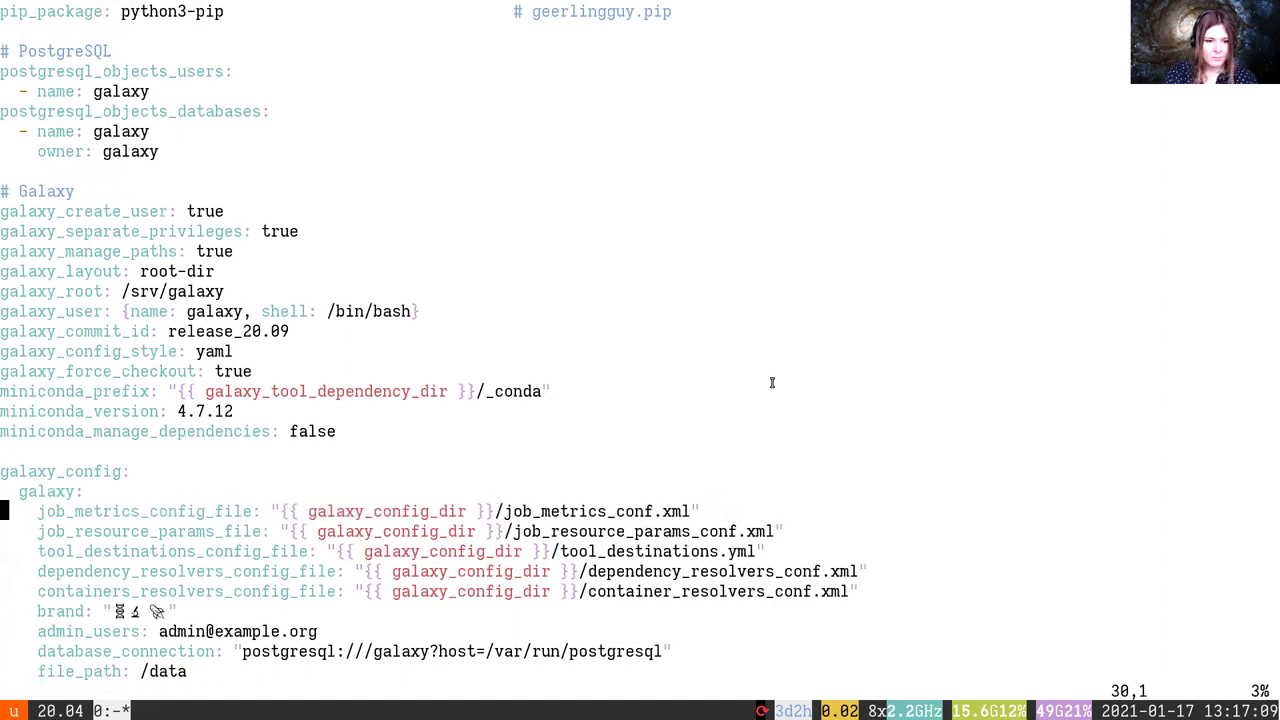
text(:w)
key(Return)
key(e)
key(b)
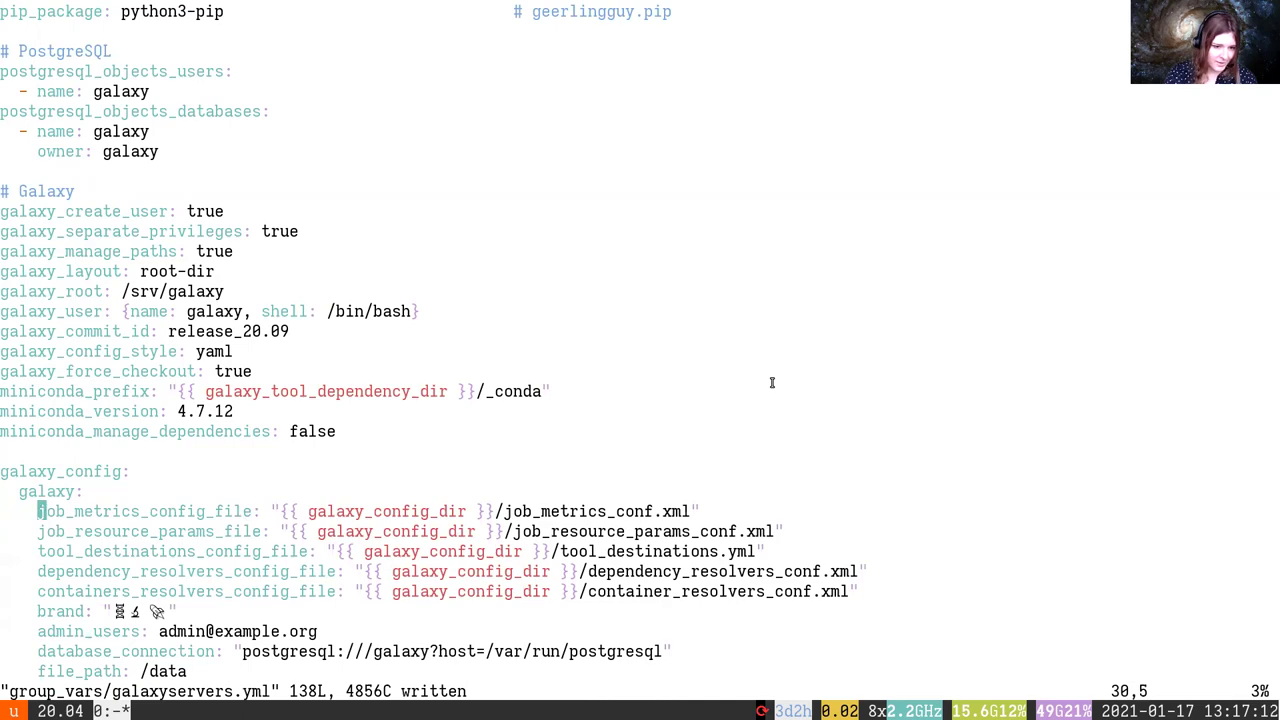
Select the added src and dest lines for job_metrics_conf.xml.j2 under galaxy_config_templates in the tutorial's diff.
key(j)
key(j)
key(j)
key(j)
key(j)
key(alt+Tab)
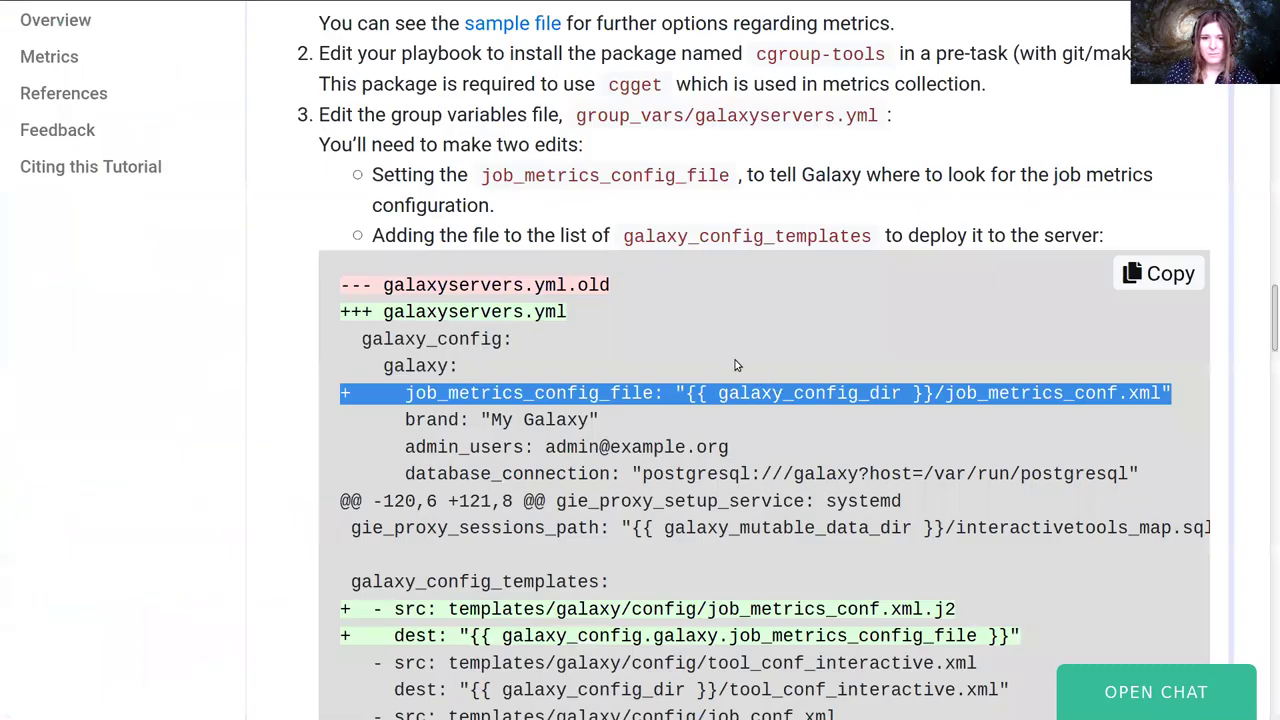
scroll(735, 365, down, 3)
triple_click(980, 378)
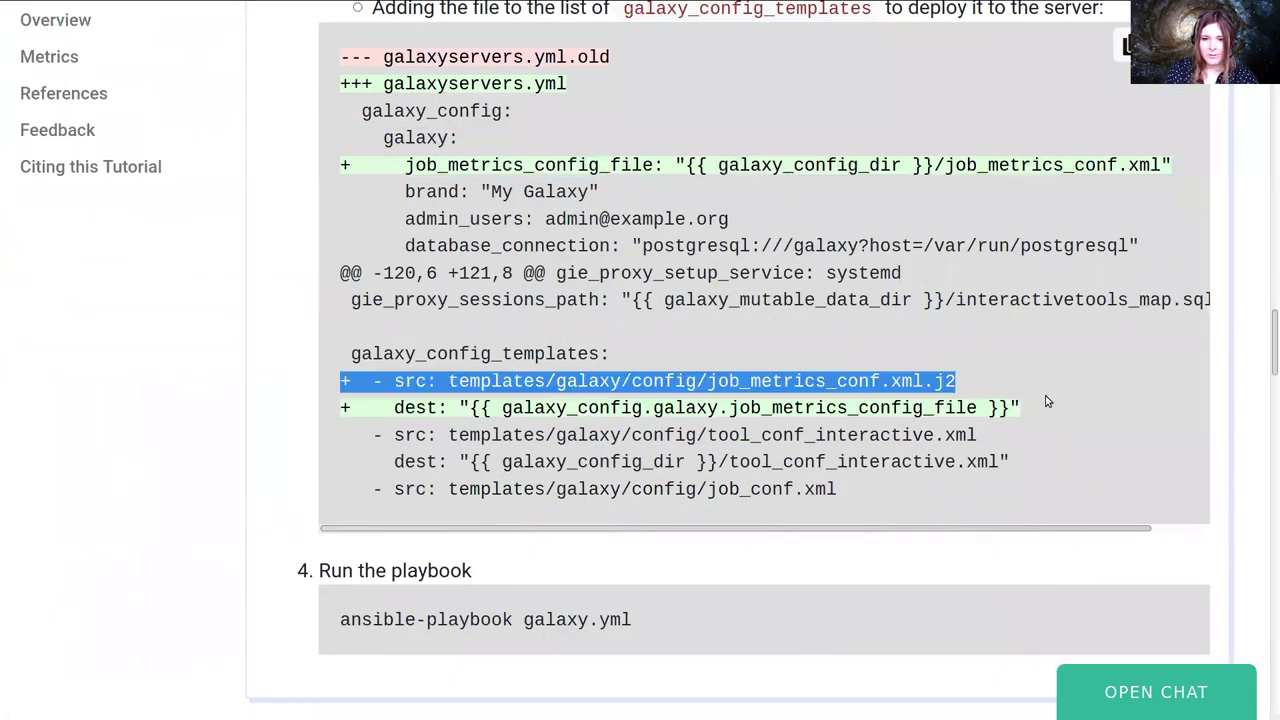
shift+click(1047, 401)
Switch to vim in the terminal and paste the copied job_metrics_conf.xml.j2 src and dest lines directly below galaxy_config_templates:.
key(alt+Tab)
scroll(1038, 393, down, 9)
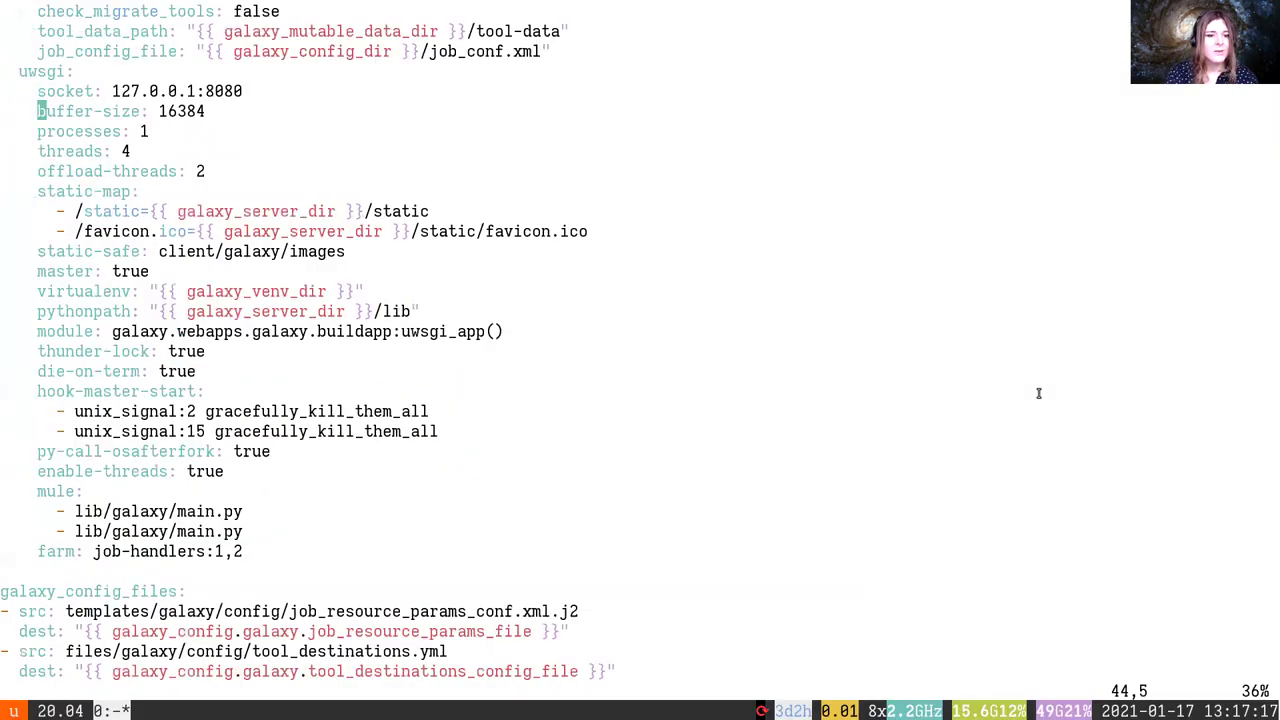
scroll(1038, 393, down, 10)
key(j)
key(j)
key(o)
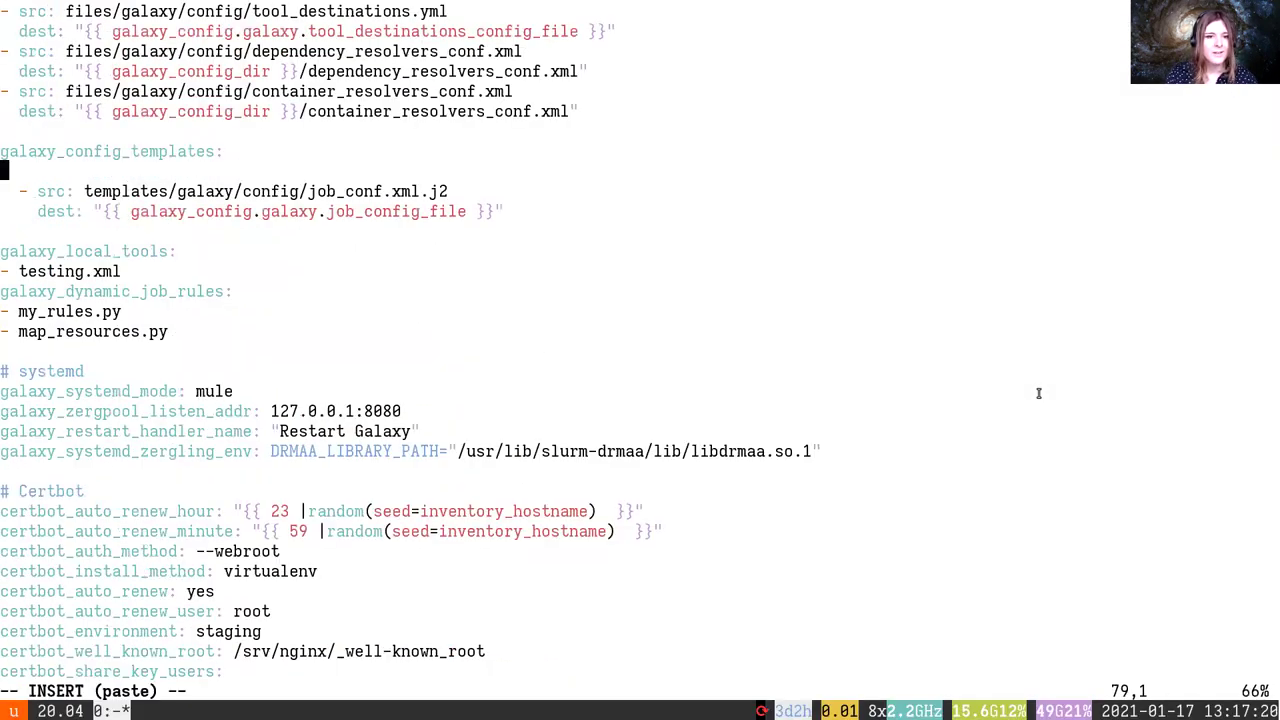
text(+  - src: templates/galaxy/config/job_metrics_conf.xml.j2 +    dest: "{{ galaxy_config.galaxy.job_metrics_config_file }}")
Remove the leading plus signs from the pasted src and dest lines and save the file.
key(Escape)
text(0xkx)
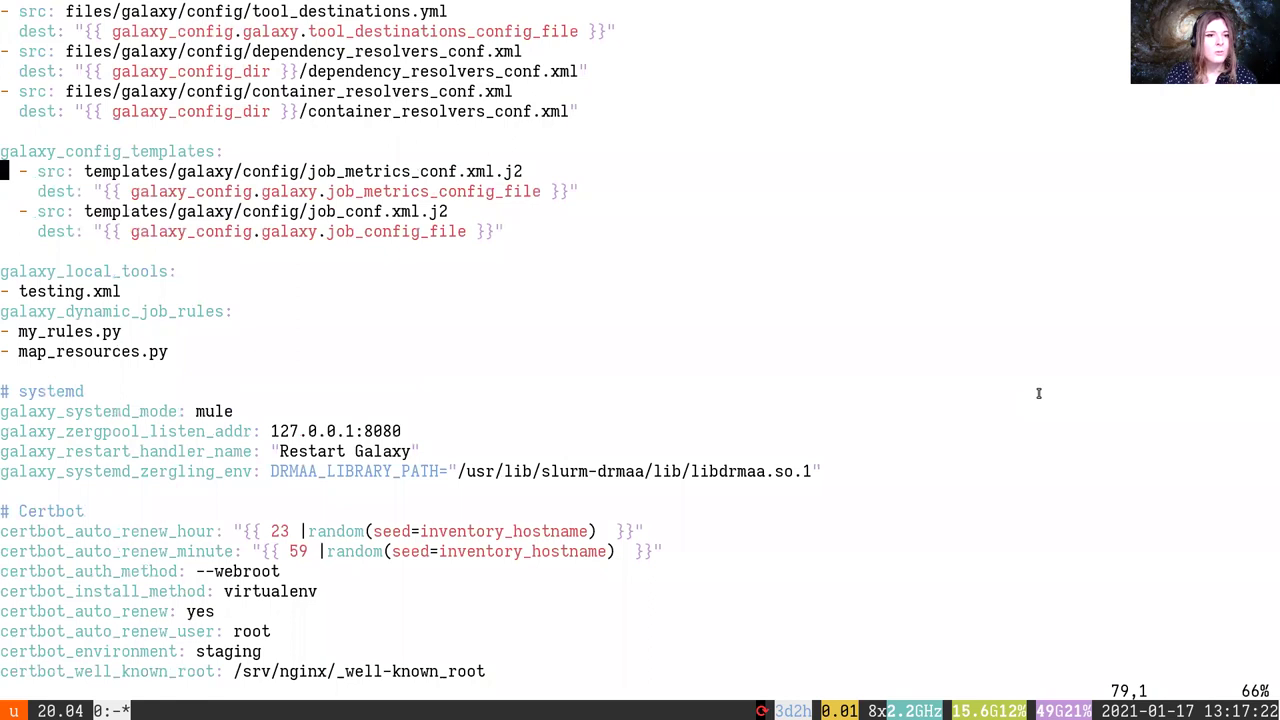
text(:w)
key(Return)
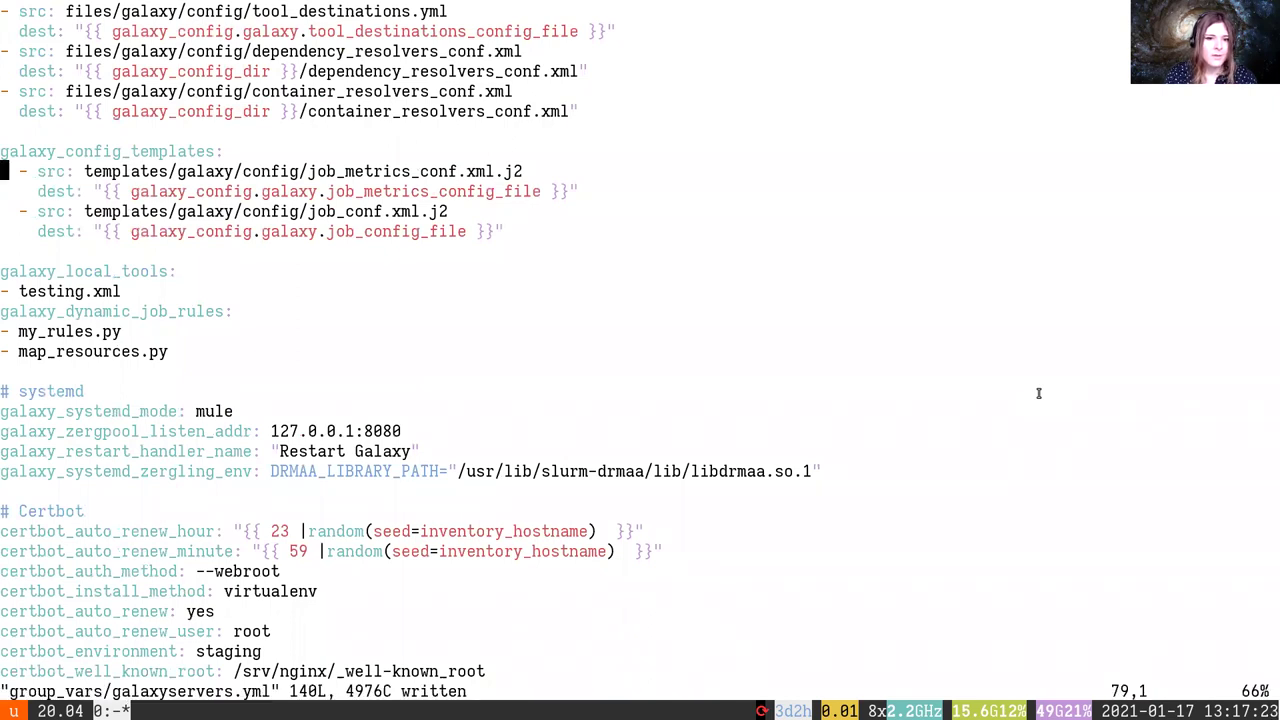
Check the indentation of the entries under galaxy_config_templates and quit vim.
key(w)
key(j)
key(j)
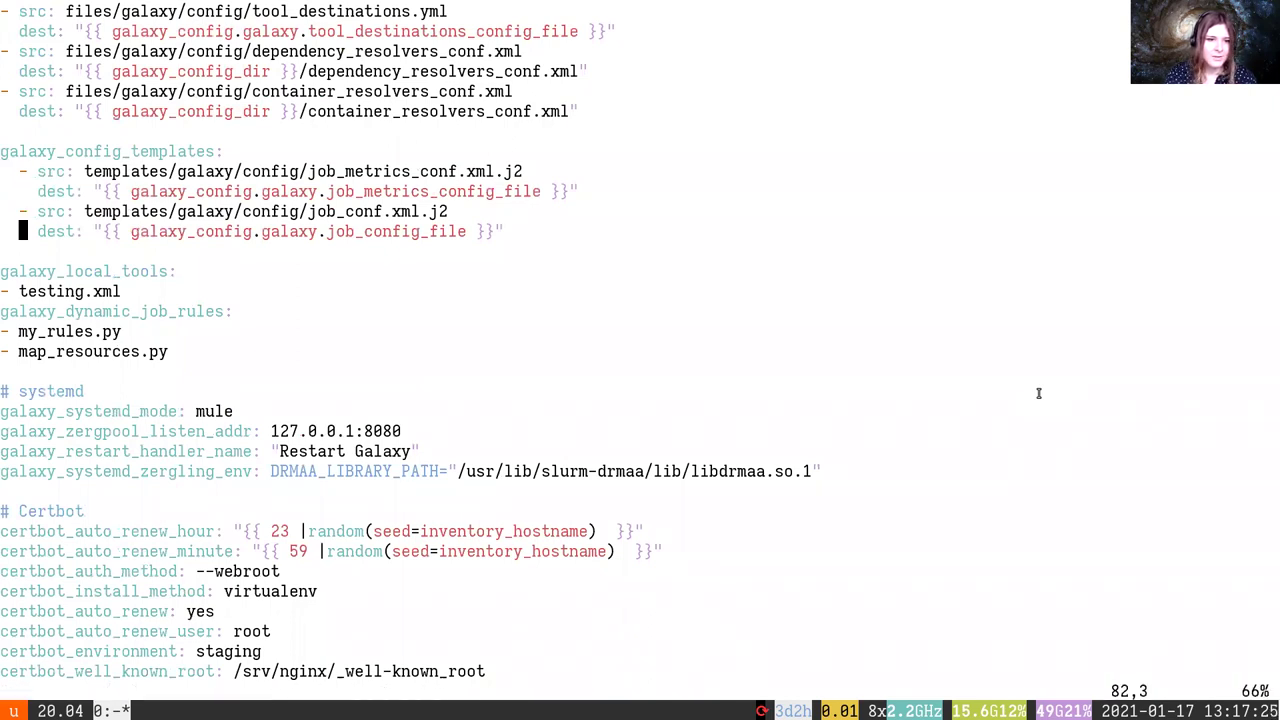
key(k)
key(k)
key(k)
text(:q)
key(Return)
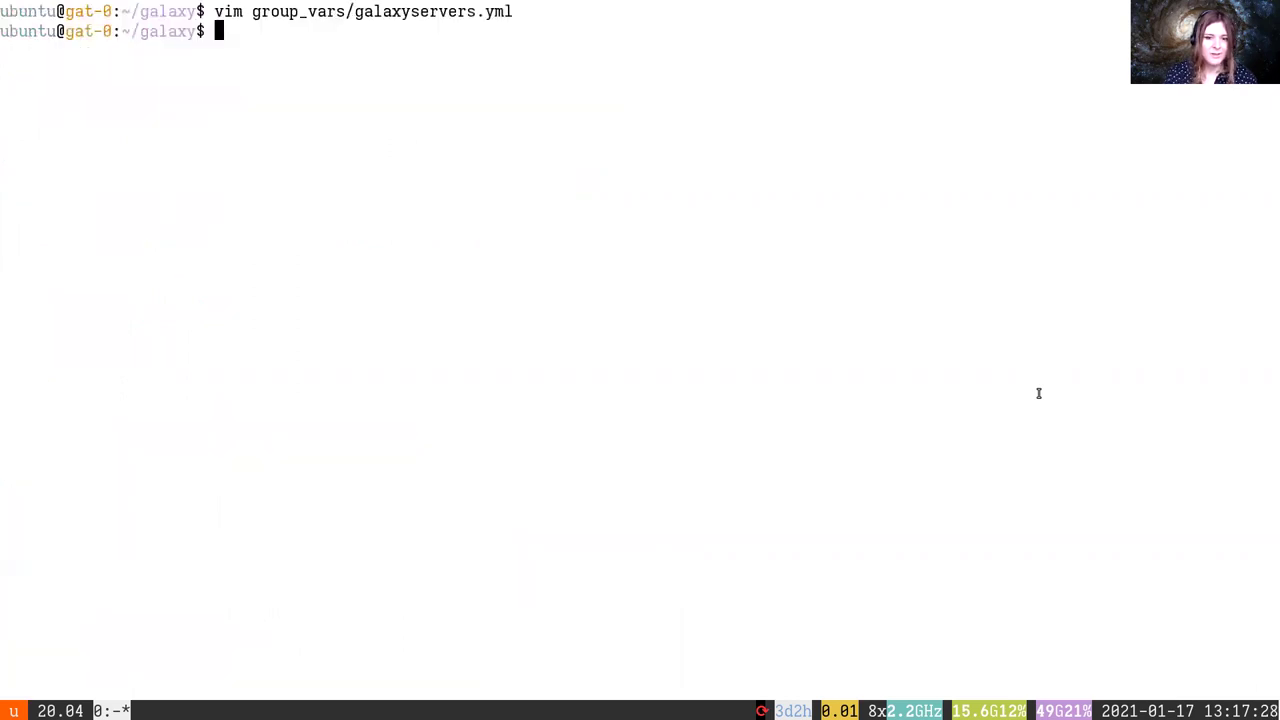
Copy the command ansible-playbook galaxy.yml from the tutorial and run it in the terminal.
key(alt+Tab)
scroll(1148, 387, down, 3)
click(1148, 387)
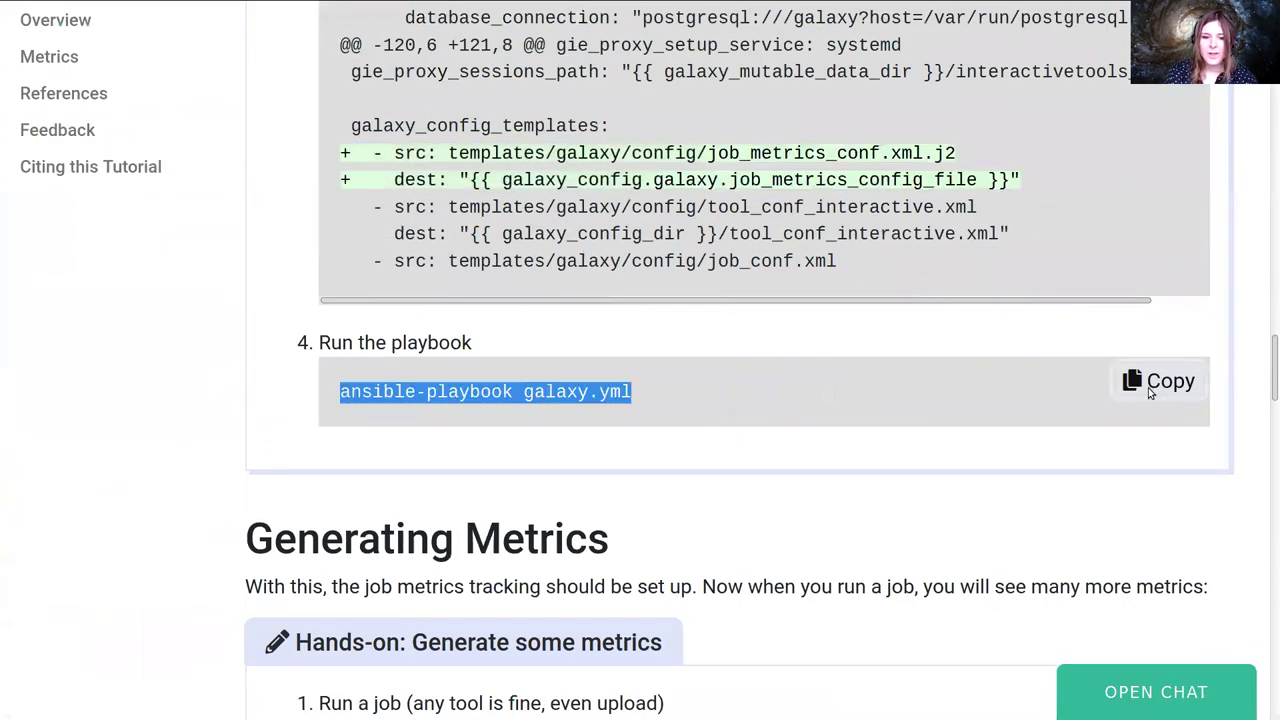
key(alt+Tab)
key(ctrl+shift+v)
key(Return)
Return to the tutorial and read the Generating Metrics section, including its example Job Metrics table.
key(alt+Tab)
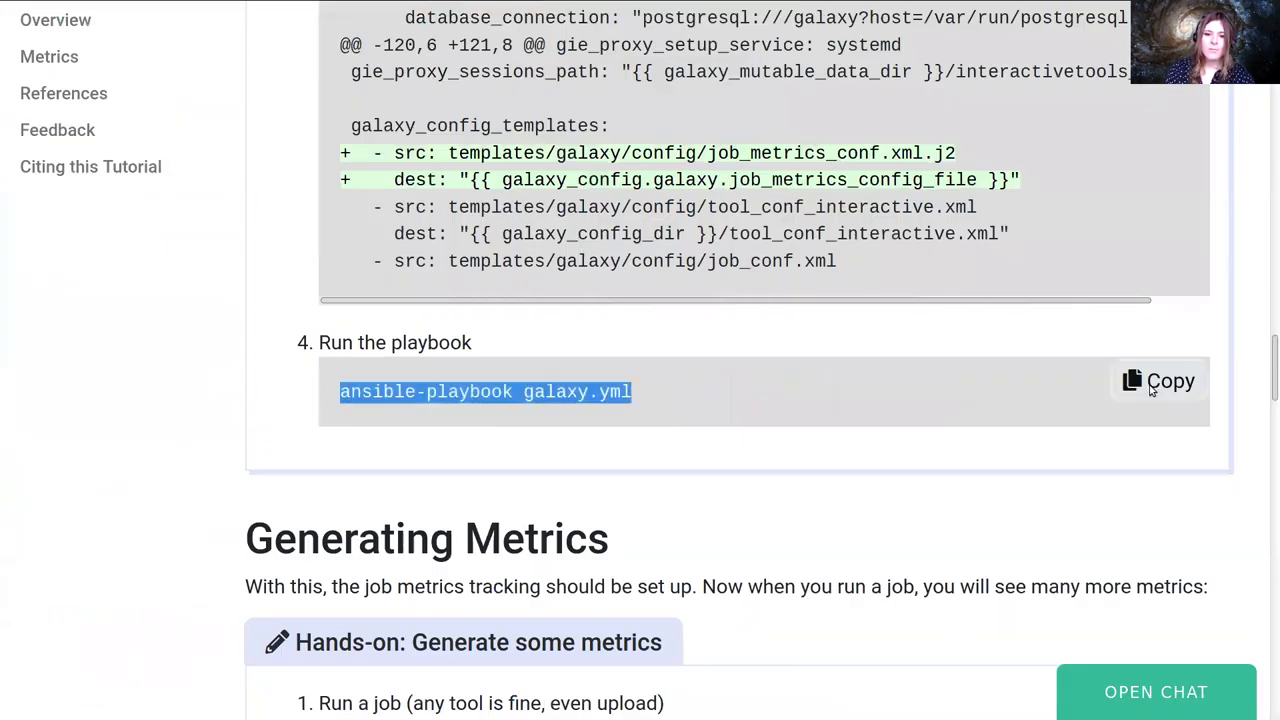
scroll(1066, 449, down, 2)
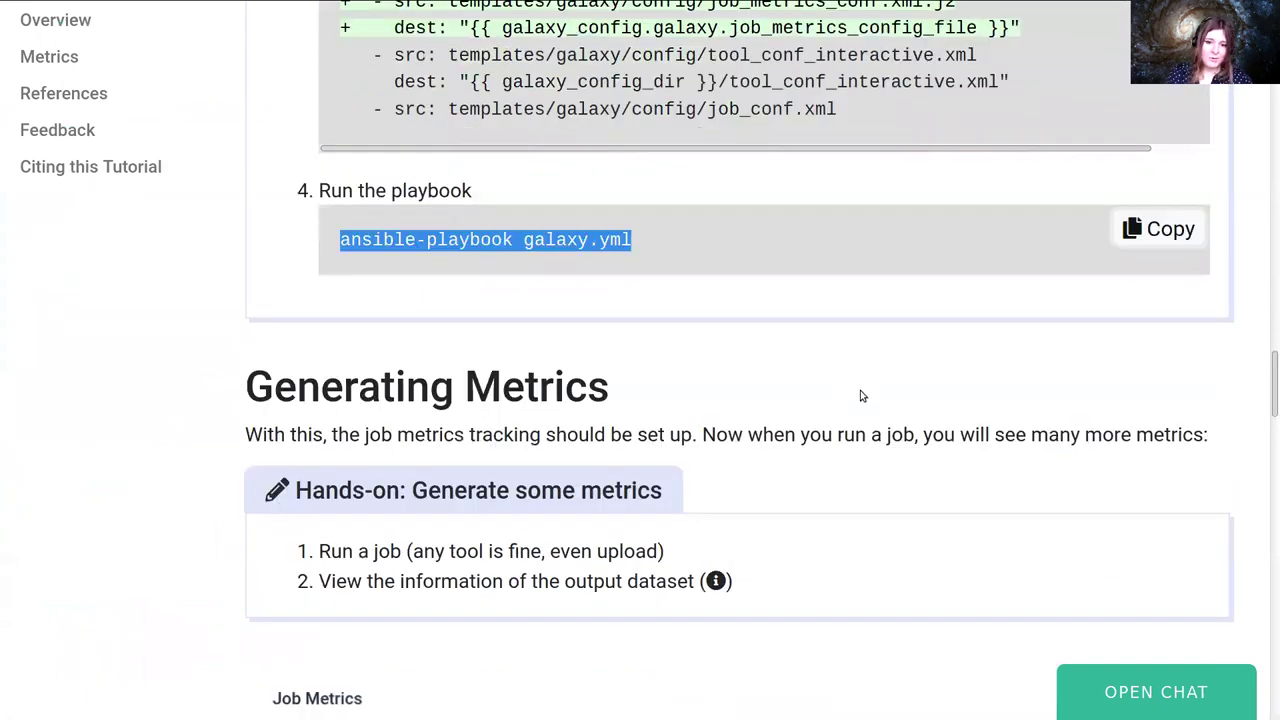
scroll(829, 389, down, 2)
drag(434, 399, 662, 400)
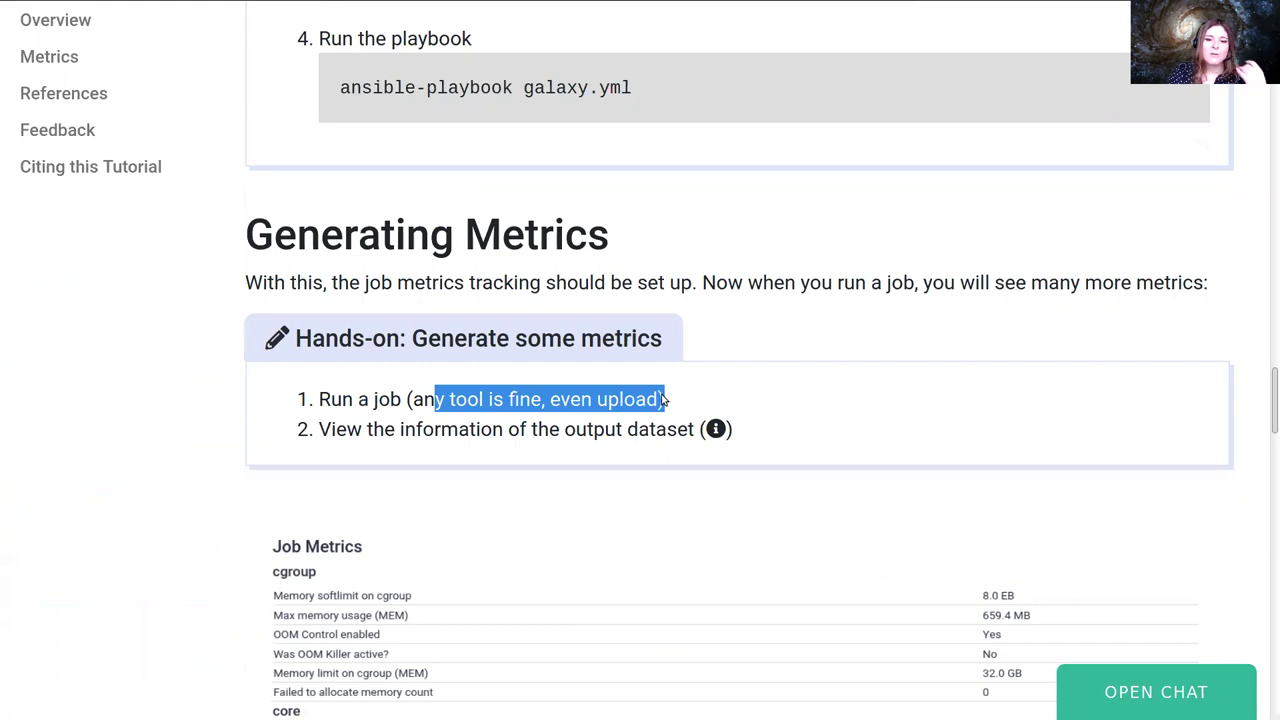
scroll(654, 400, down, 6)
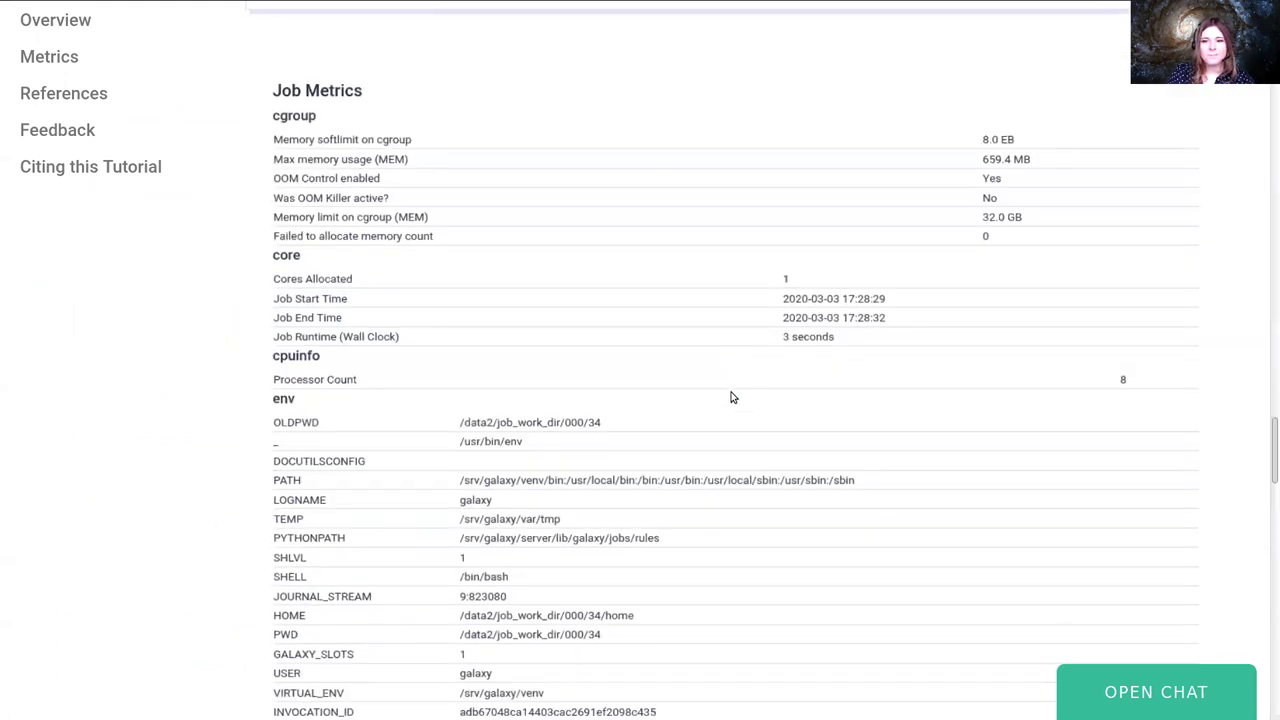
scroll(665, 427, down, 3)
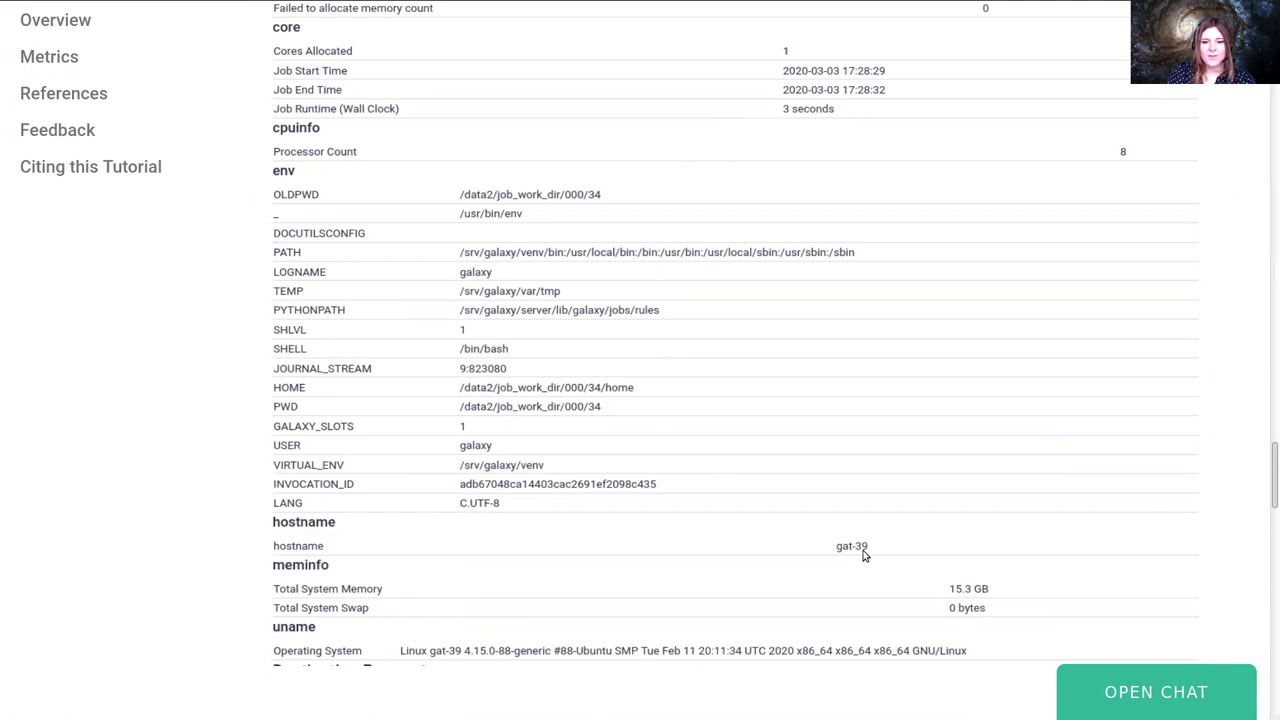
scroll(686, 538, up, 1)
scroll(686, 538, up, 5)
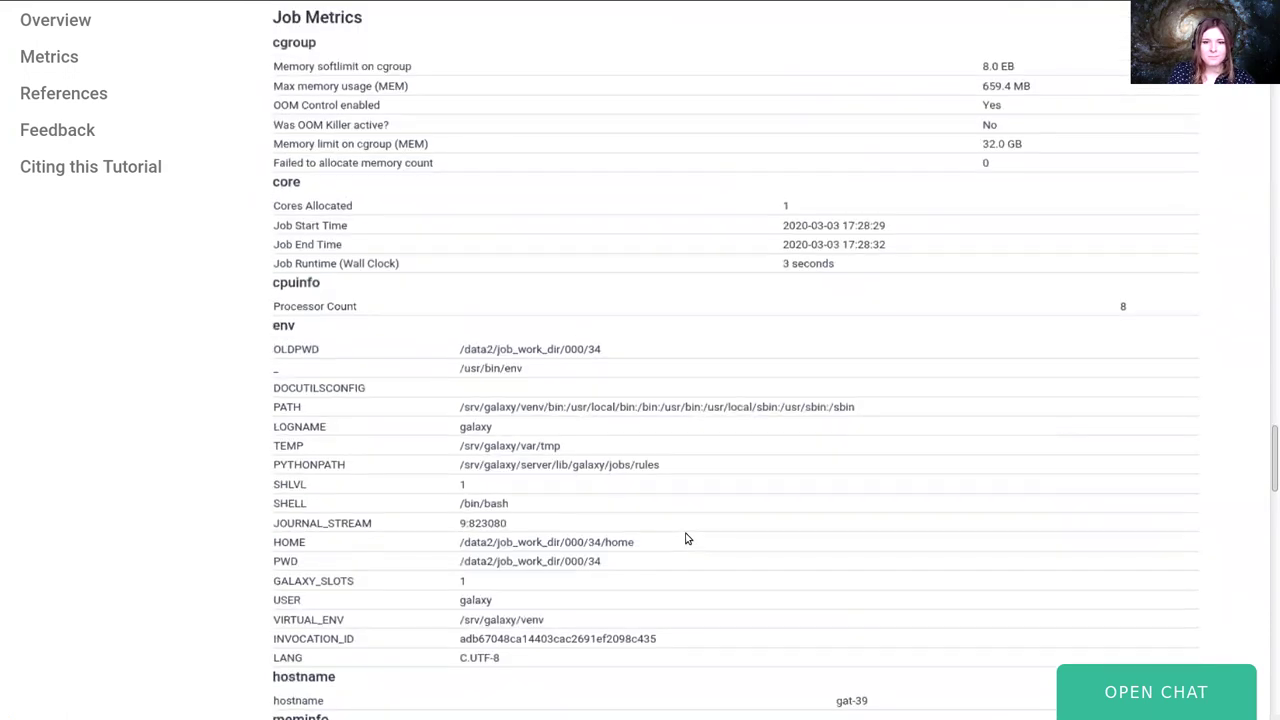
scroll(355, 416, up, 2)
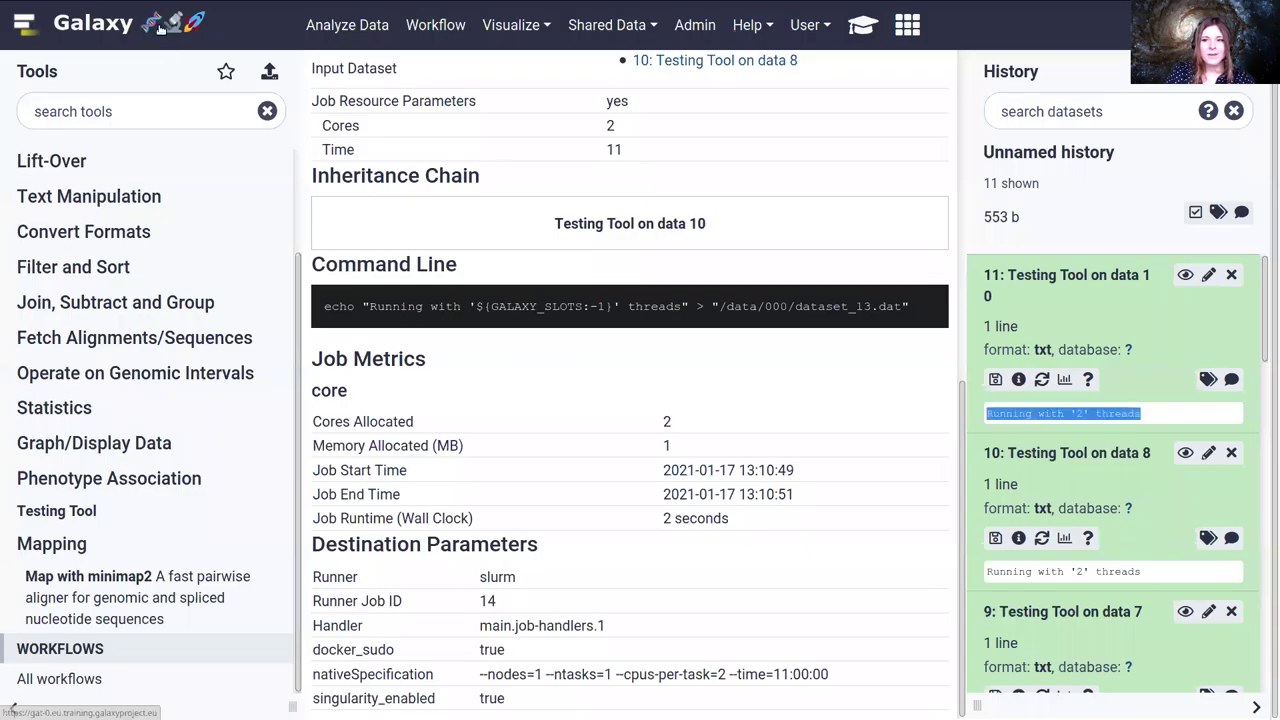
Reload the Galaxy home page and upload a new dataset with the pasted content "asdfasdf".
click(160, 27)
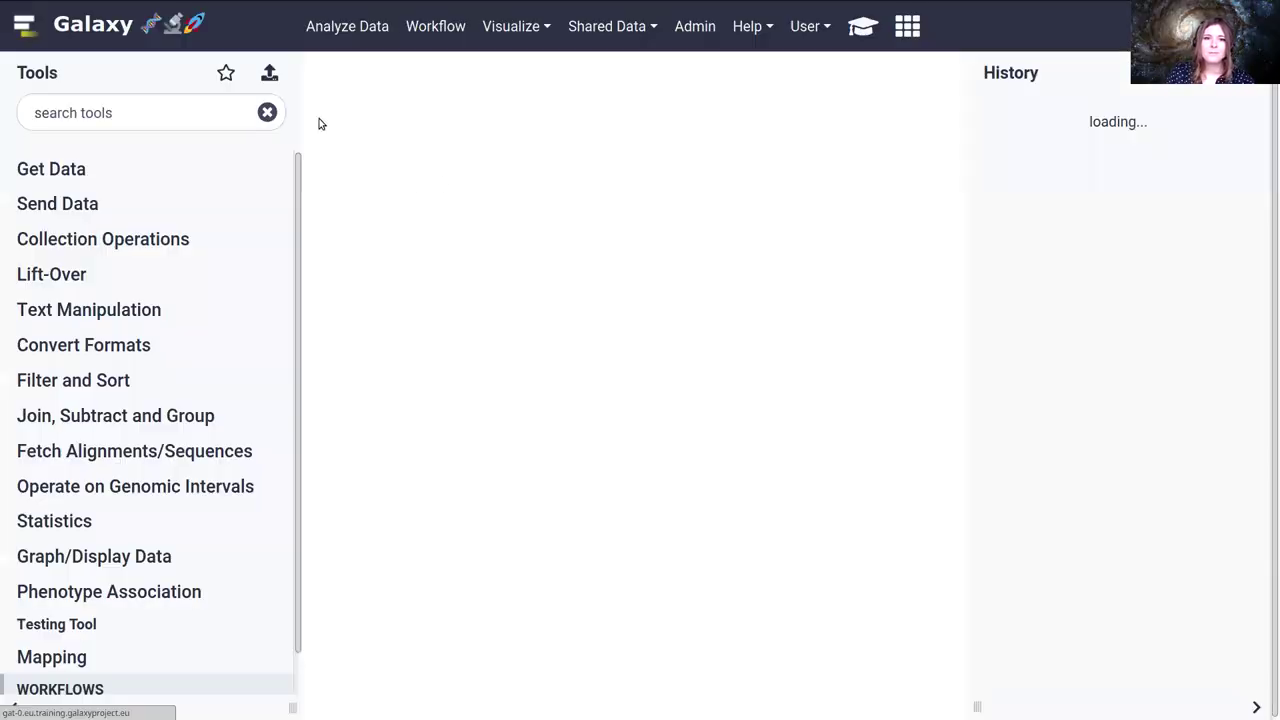
click(269, 71)
click(745, 560)
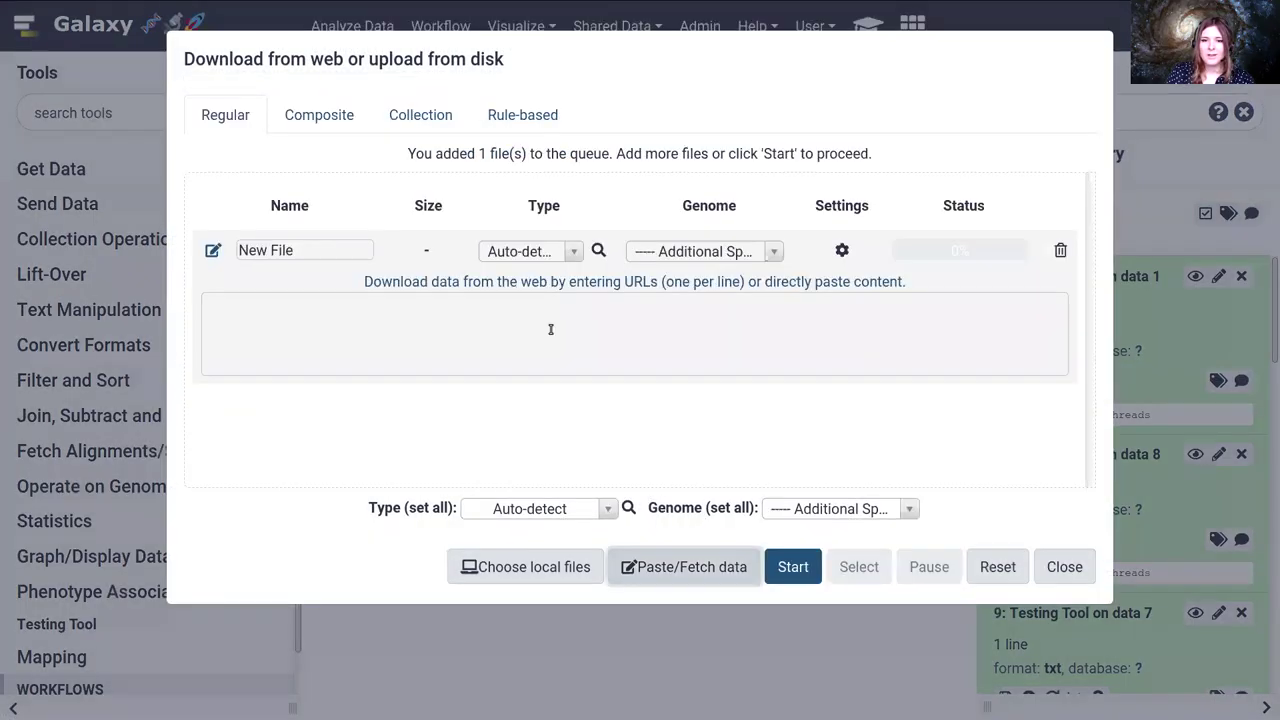
click(551, 329)
text(asdfasdf)
click(791, 572)
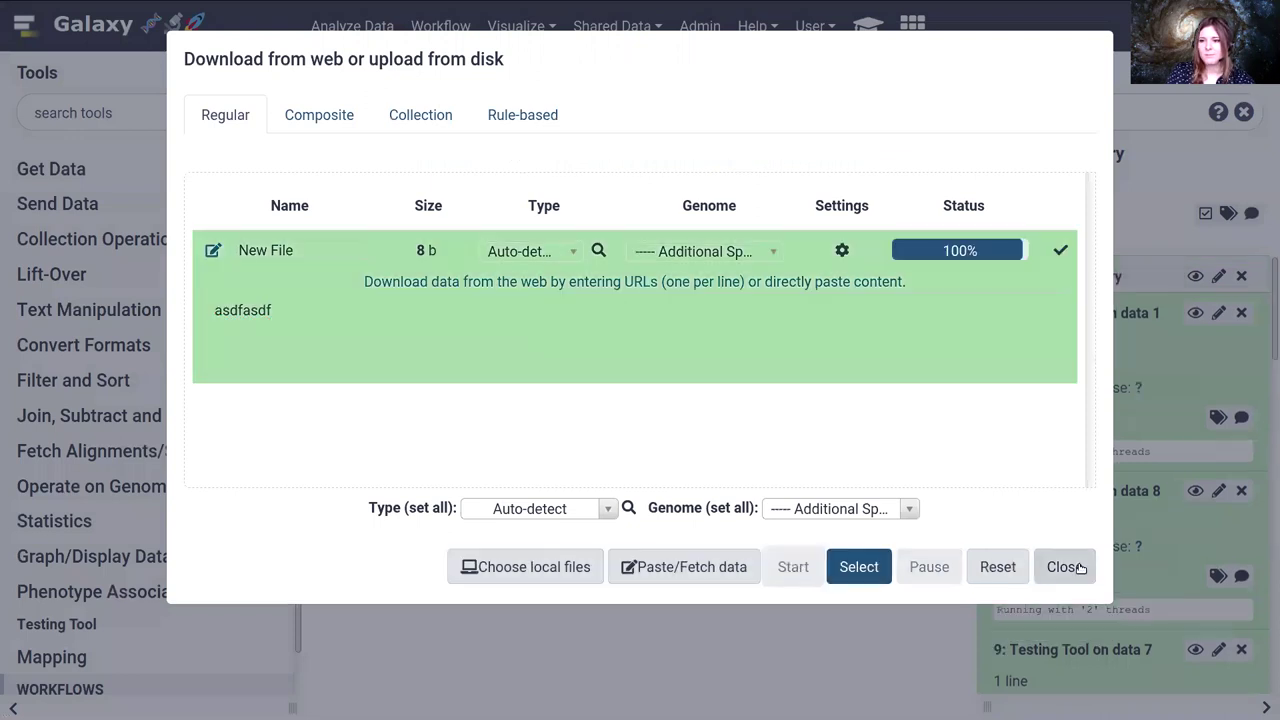
click(1065, 567)
Rerun the Testing Tool job of dataset 11 with its existing input and job resource parameters.
click(1041, 421)
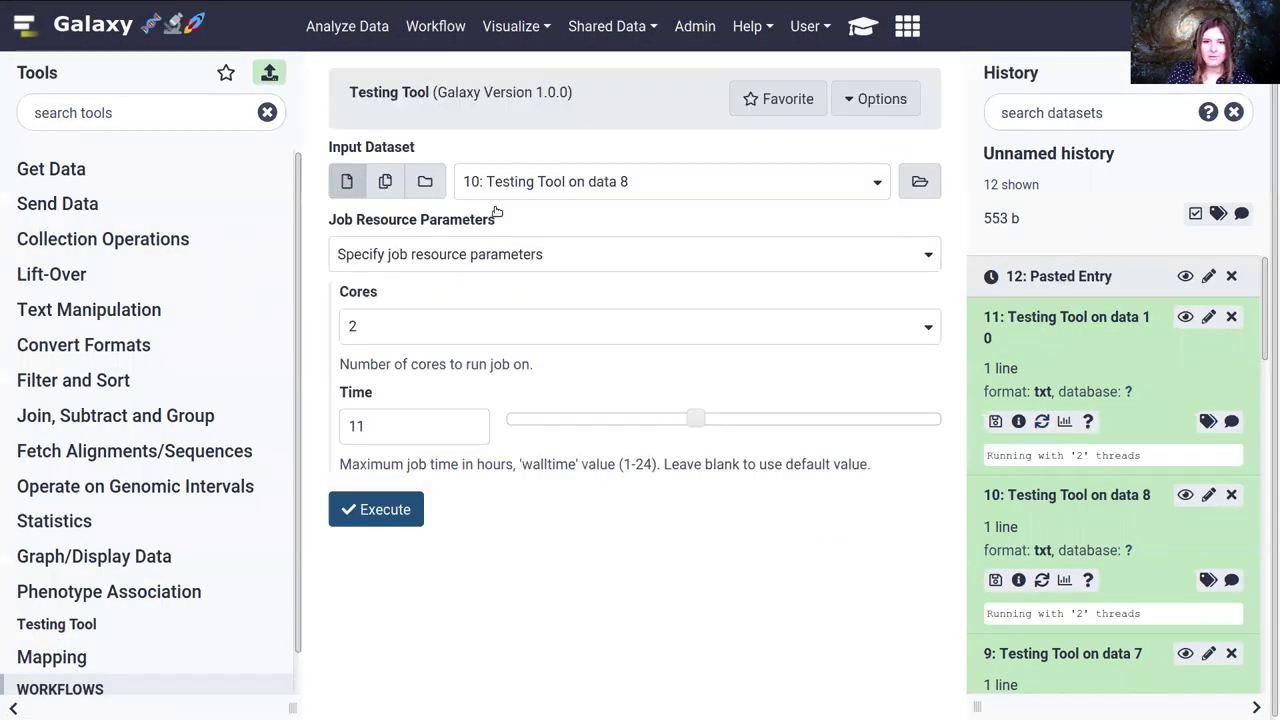
click(381, 509)
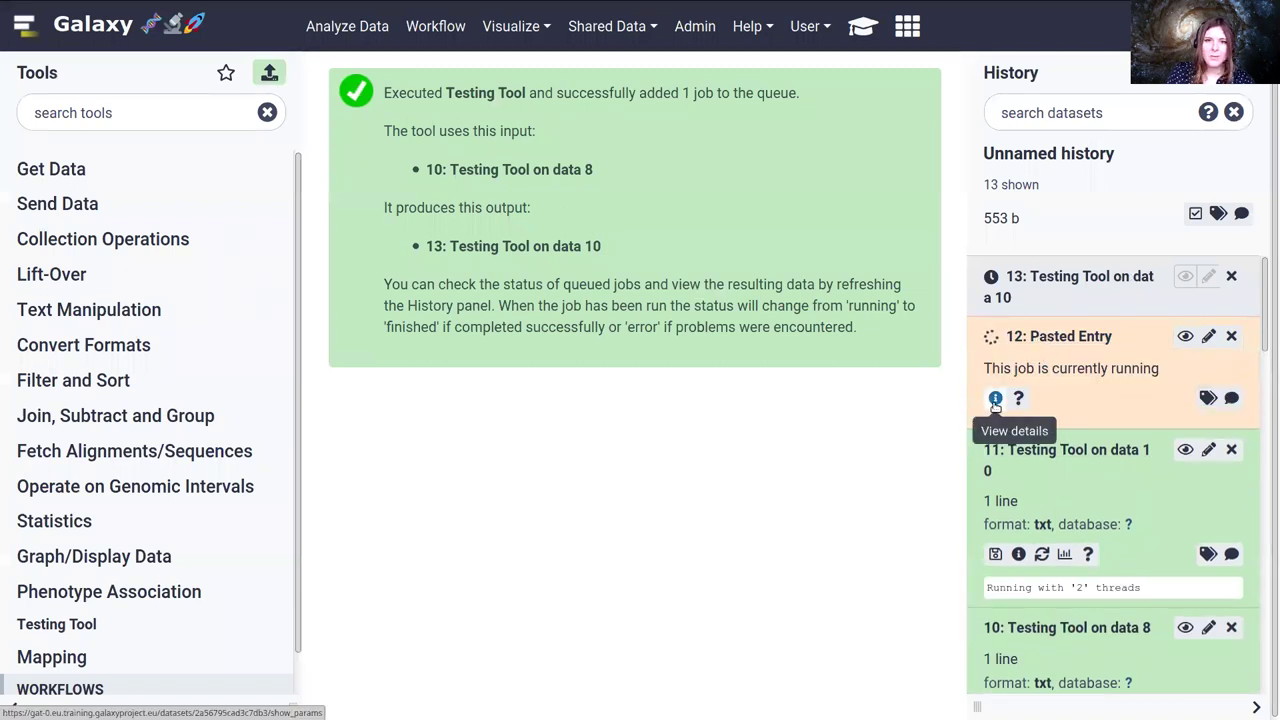
View the details of the Pasted Entry upload and examine its job metrics and destination parameters.
click(995, 399)
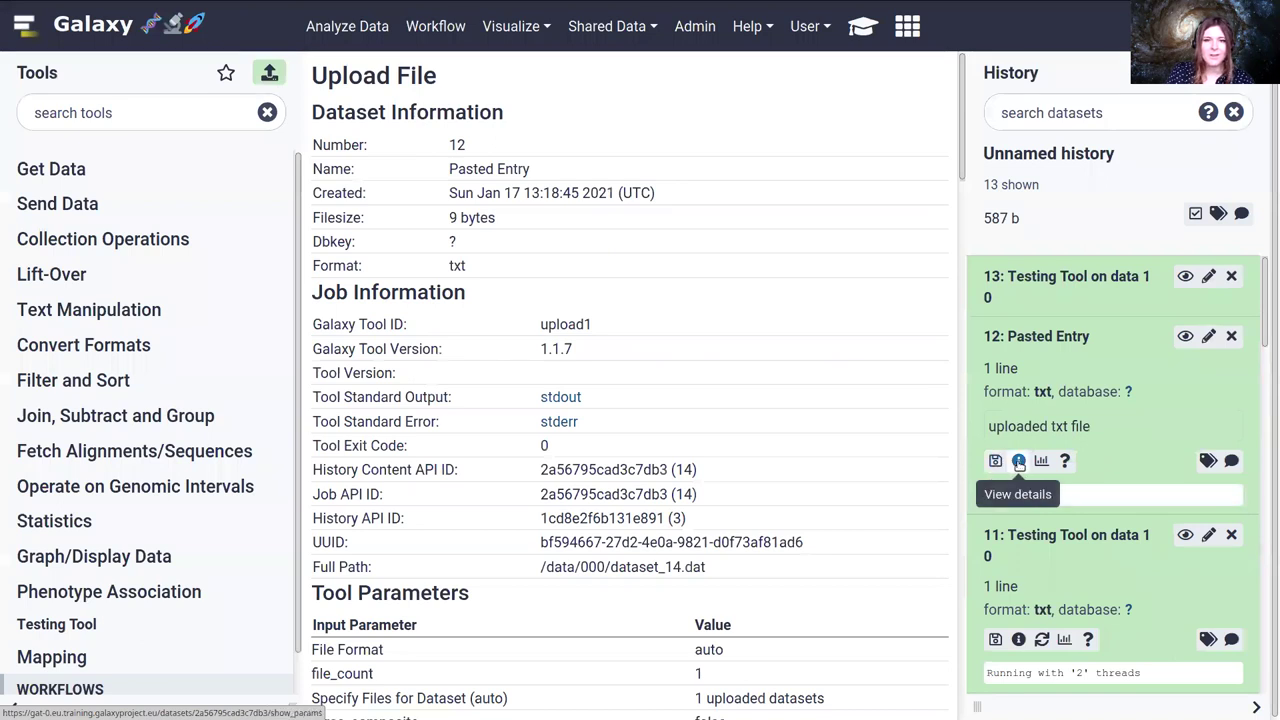
scroll(815, 378, down, 10)
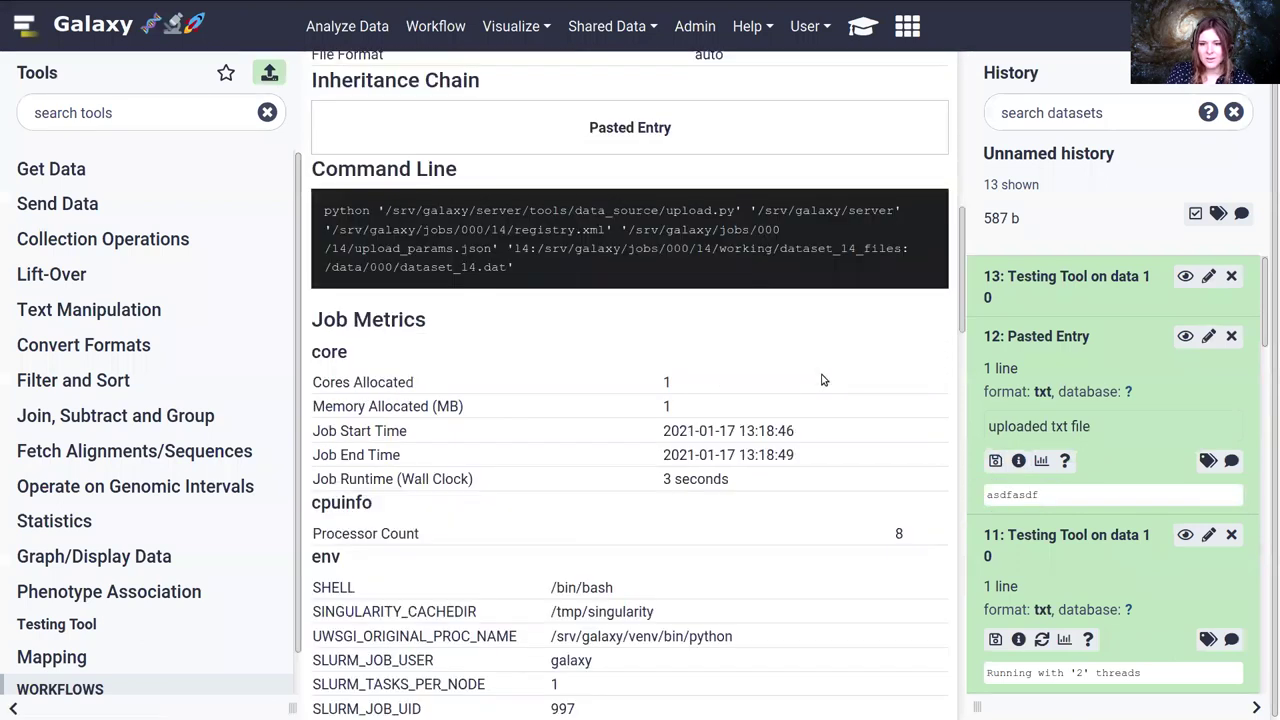
scroll(825, 378, down, 5)
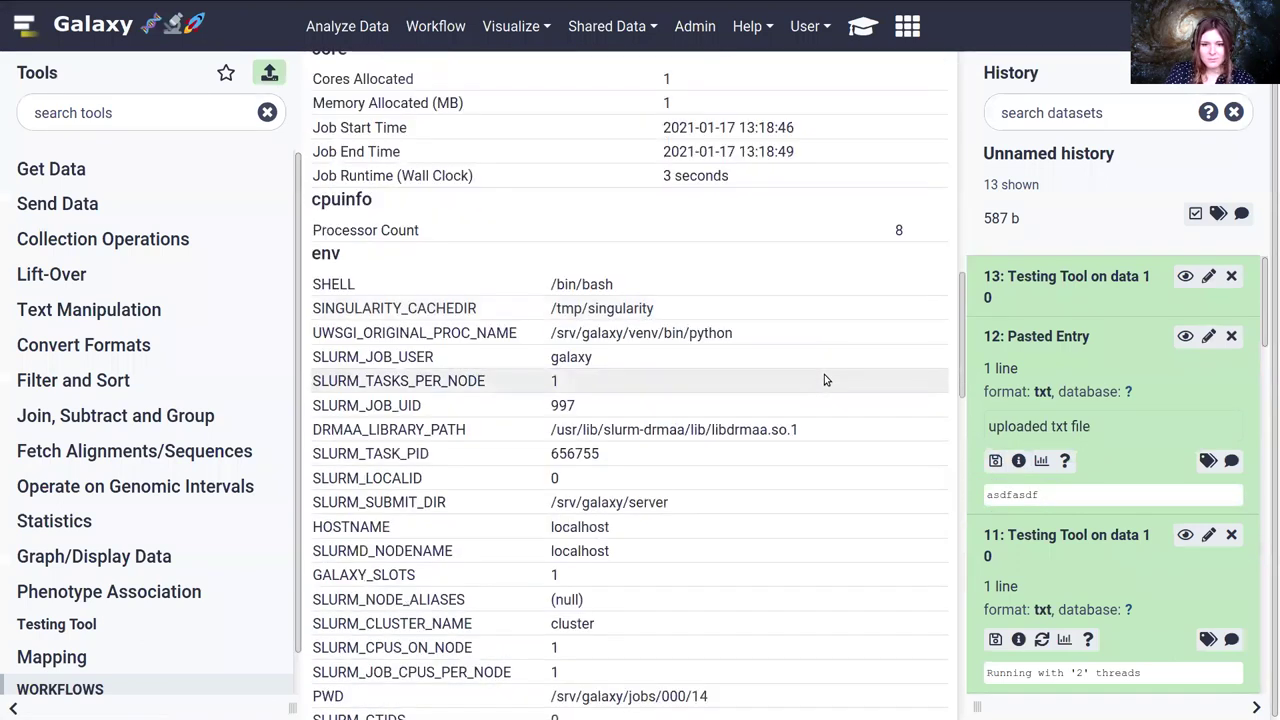
scroll(828, 398, down, 18)
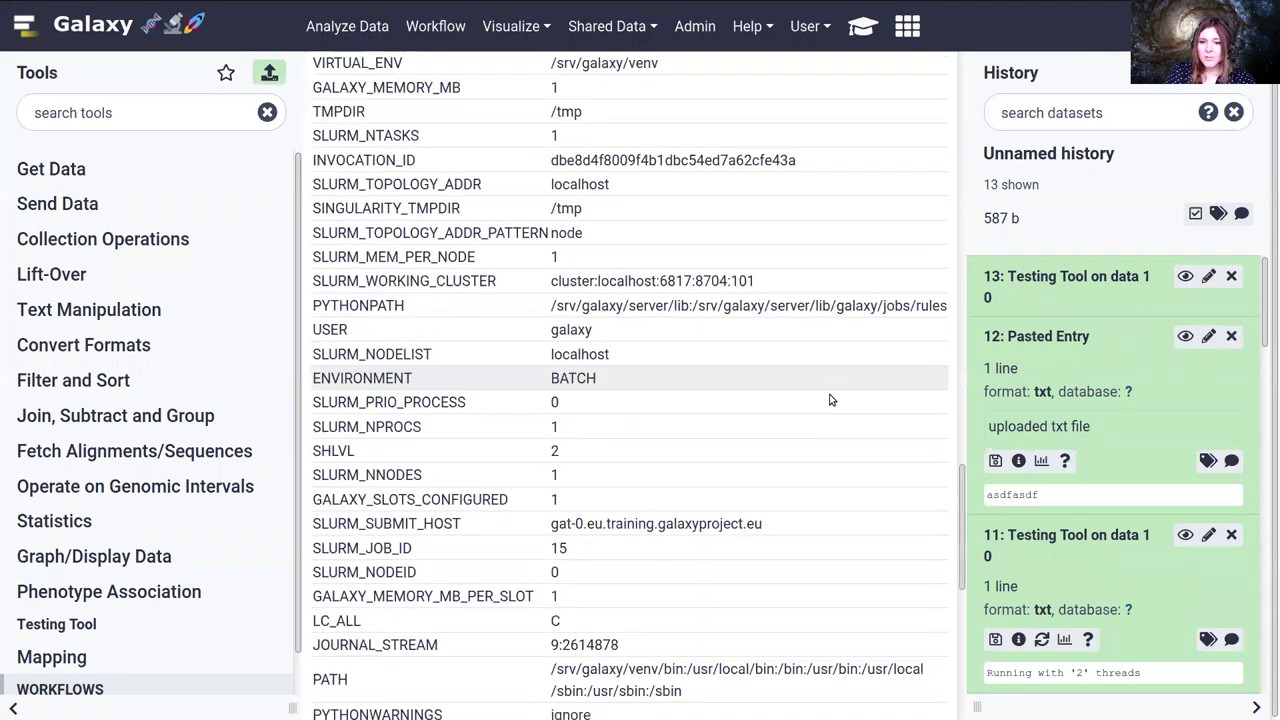
scroll(855, 372, down, 5)
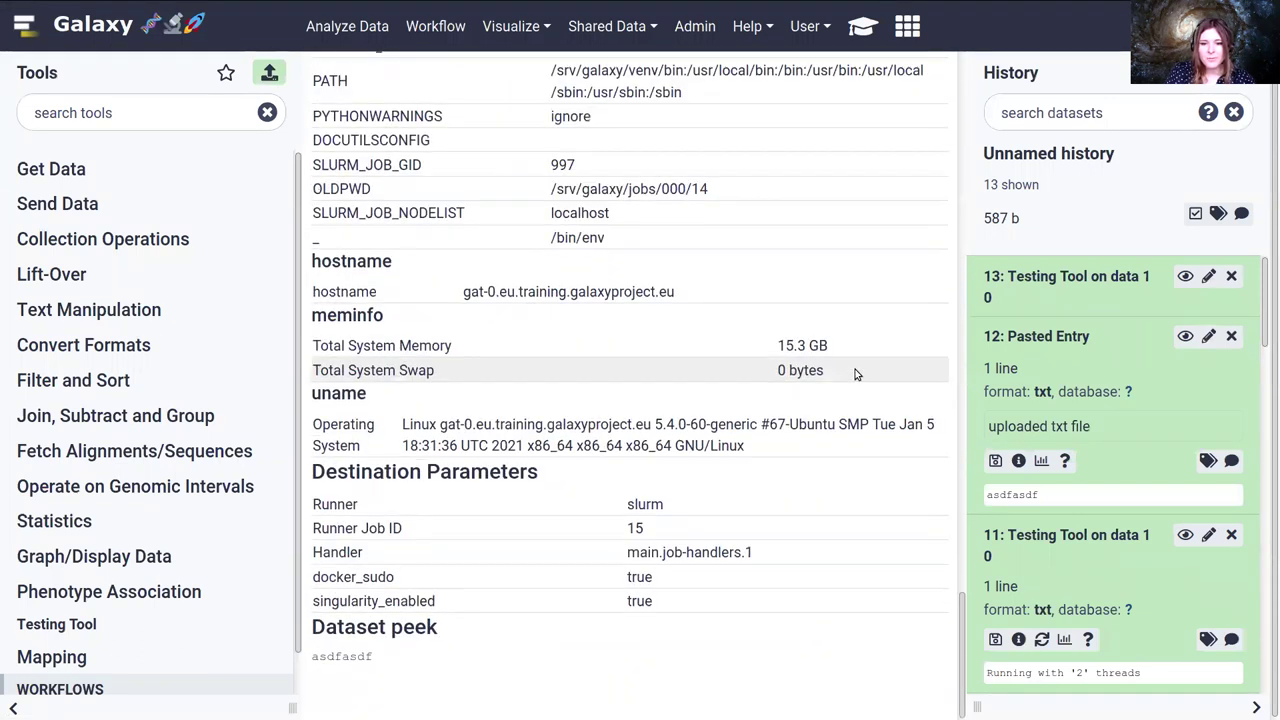
scroll(827, 414, up, 20)
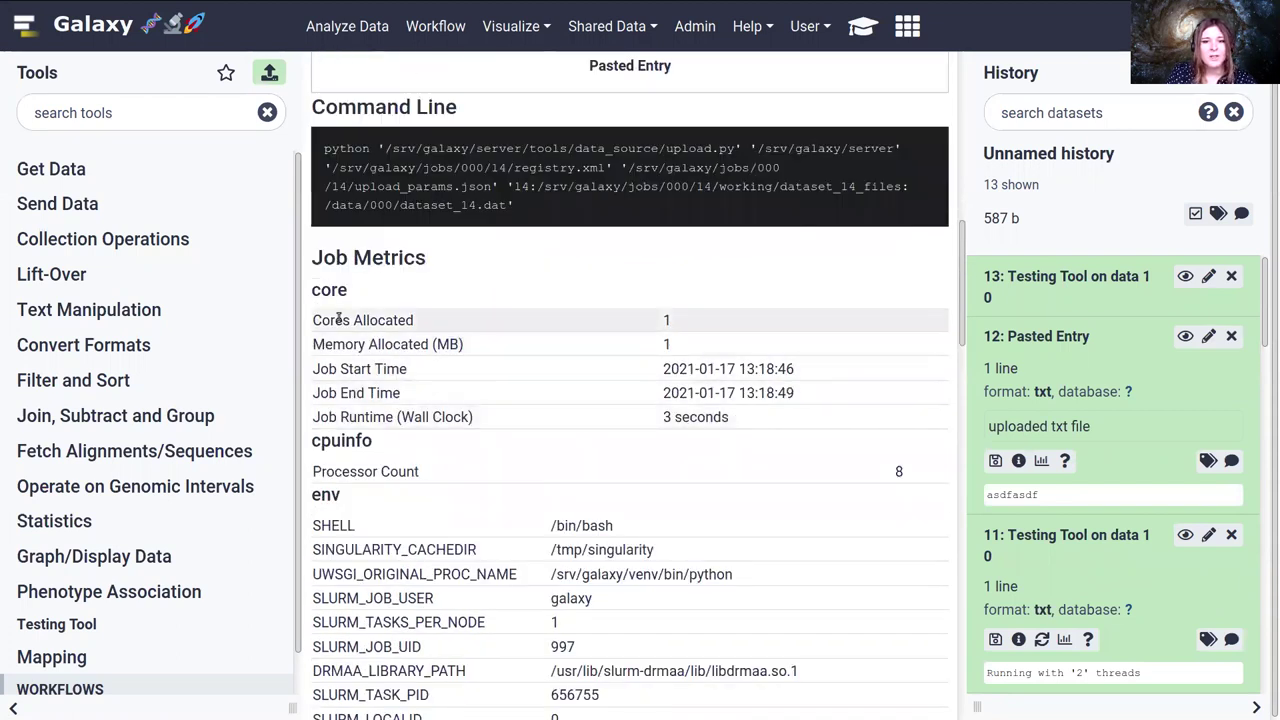
drag(360, 306, 712, 343)
click(712, 343)
View the details of dataset 13, Testing Tool on data 10, and check its allocated cores and memory.
click(1086, 290)
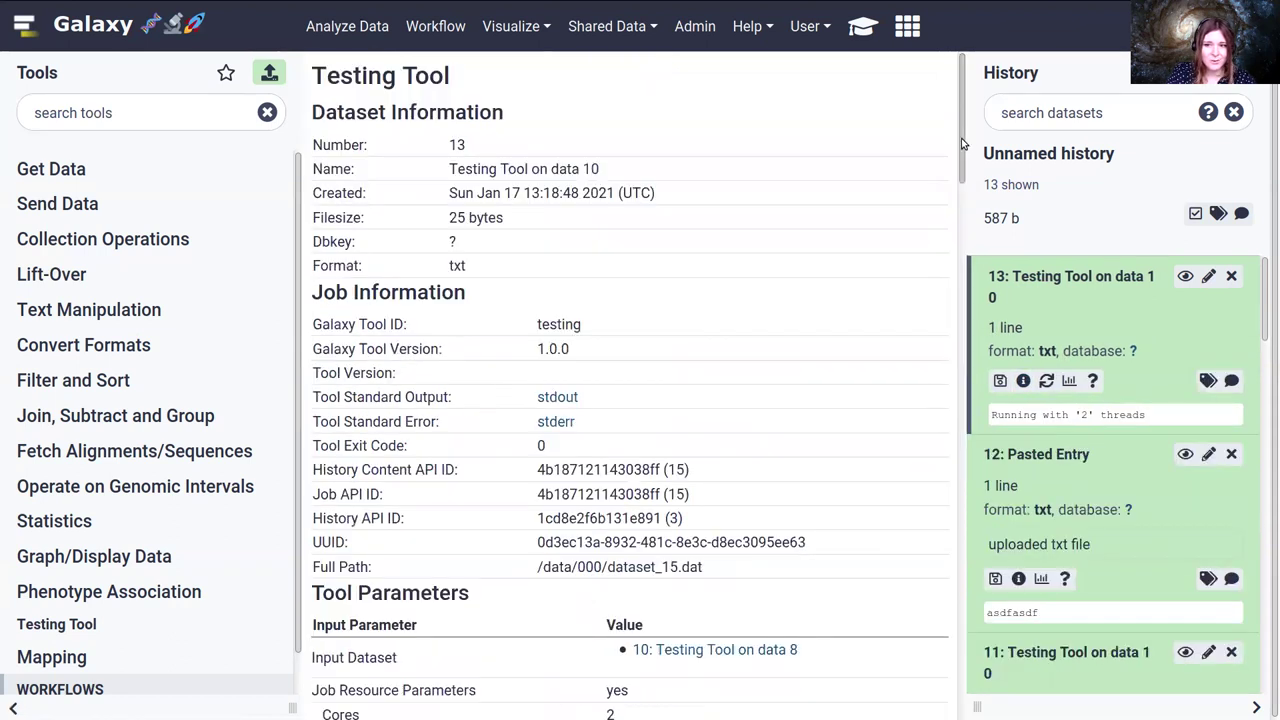
scroll(958, 279, down, 5)
scroll(962, 279, down, 3)
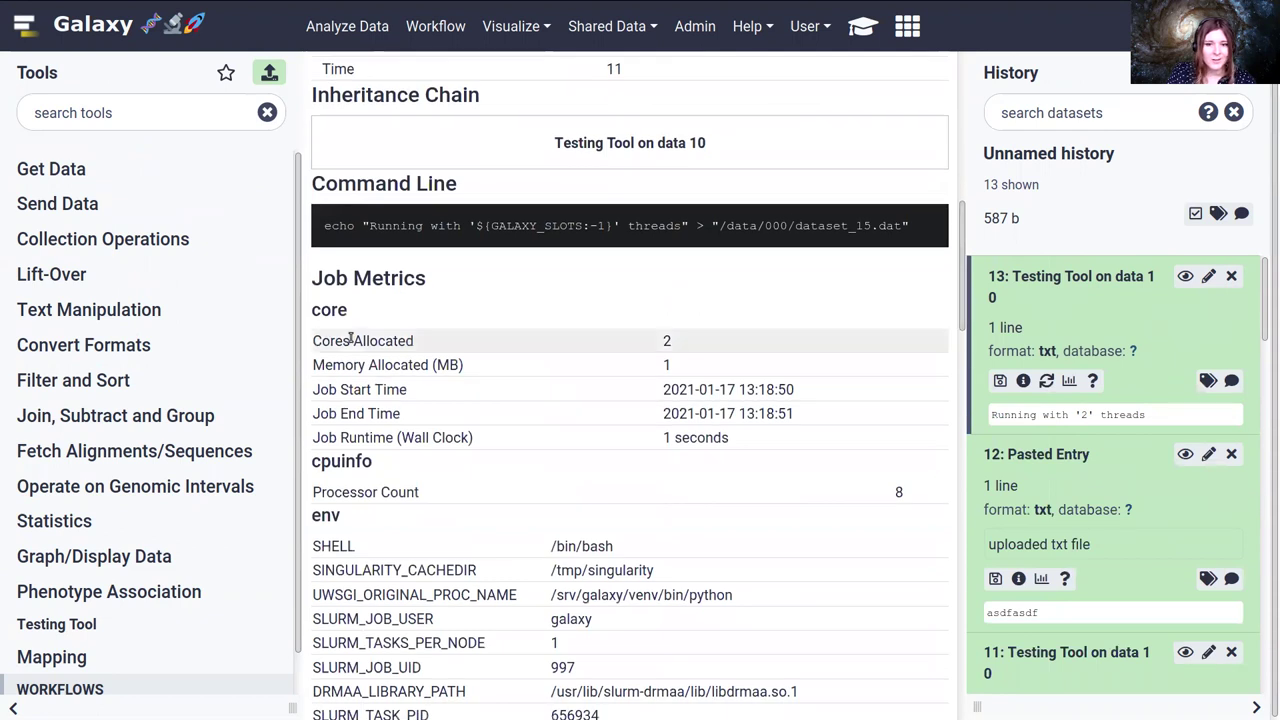
drag(329, 340, 717, 339)
double_click(705, 350)
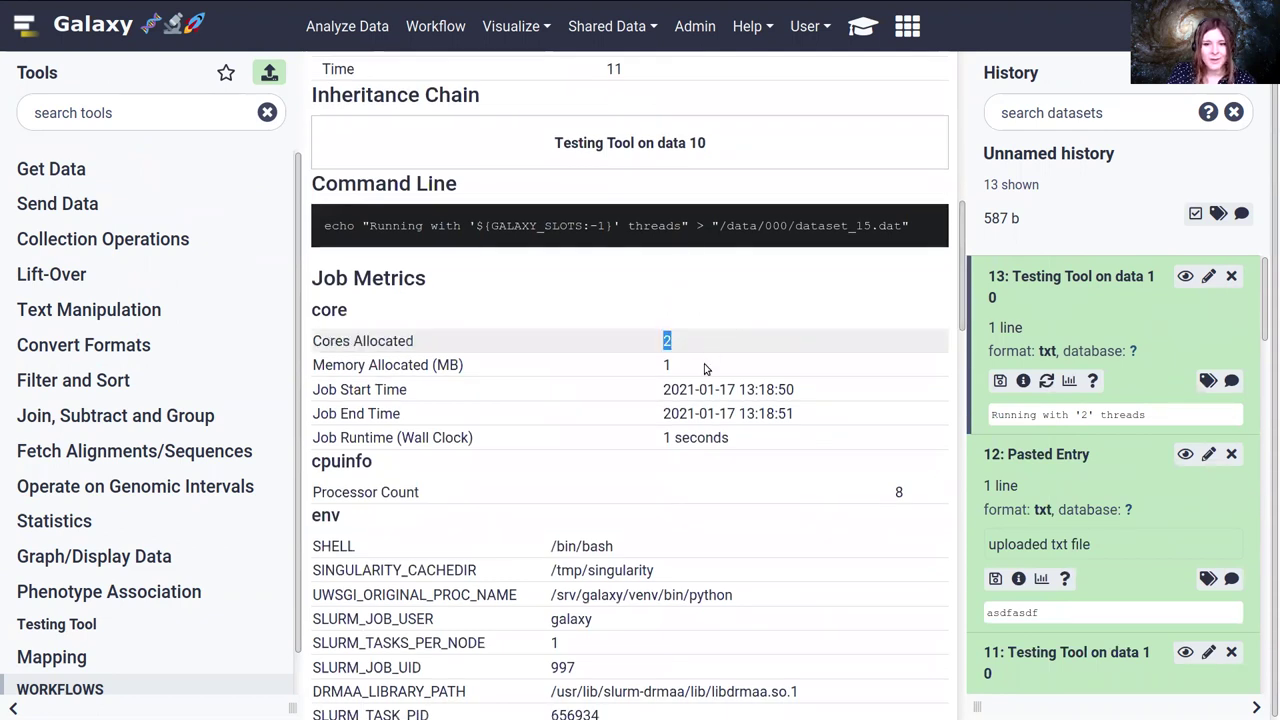
double_click(705, 364)
Examine the Testing Tool job's environment variables, hostname, total system memory, operating system and destination parameters.
scroll(709, 388, down, 4)
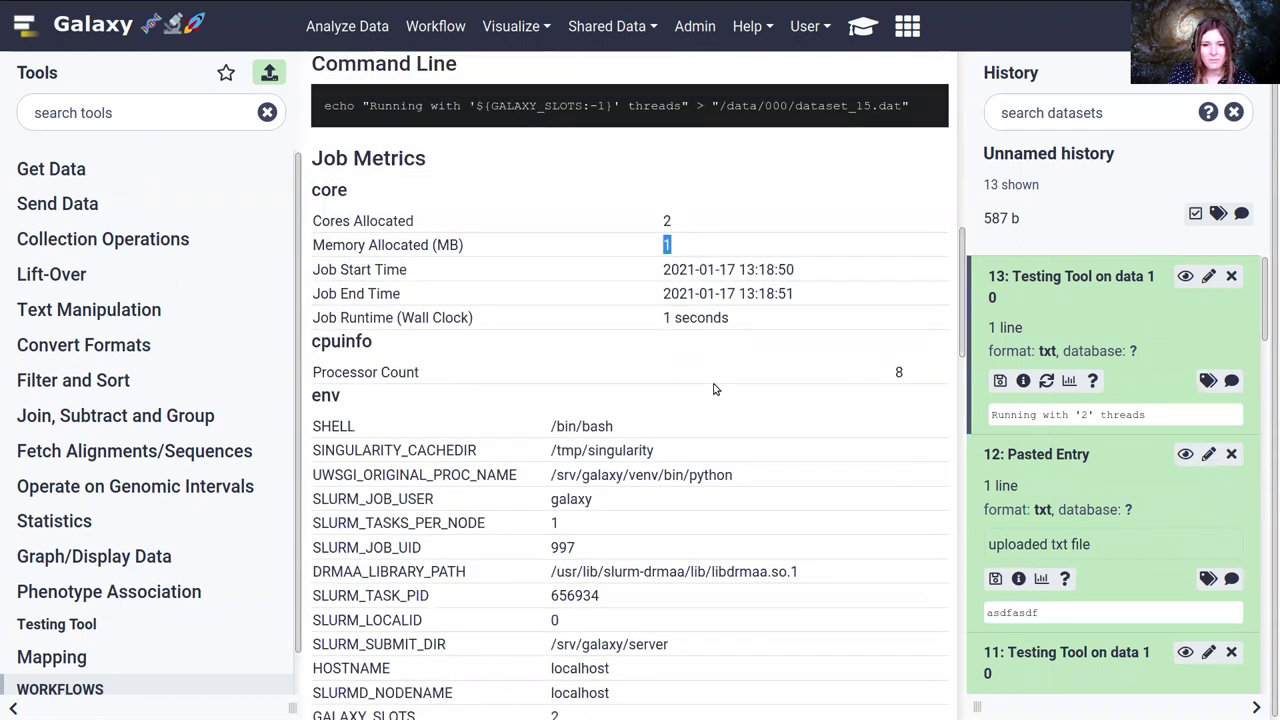
scroll(678, 397, down, 1)
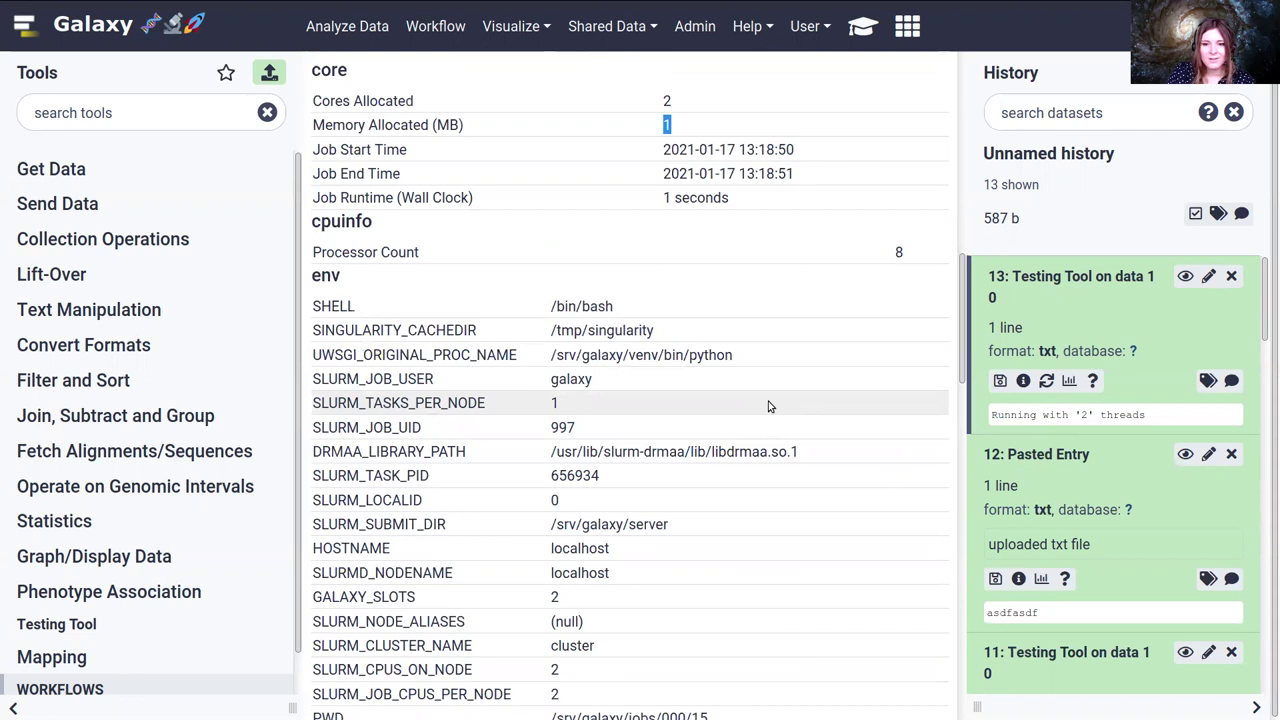
scroll(657, 470, down, 4)
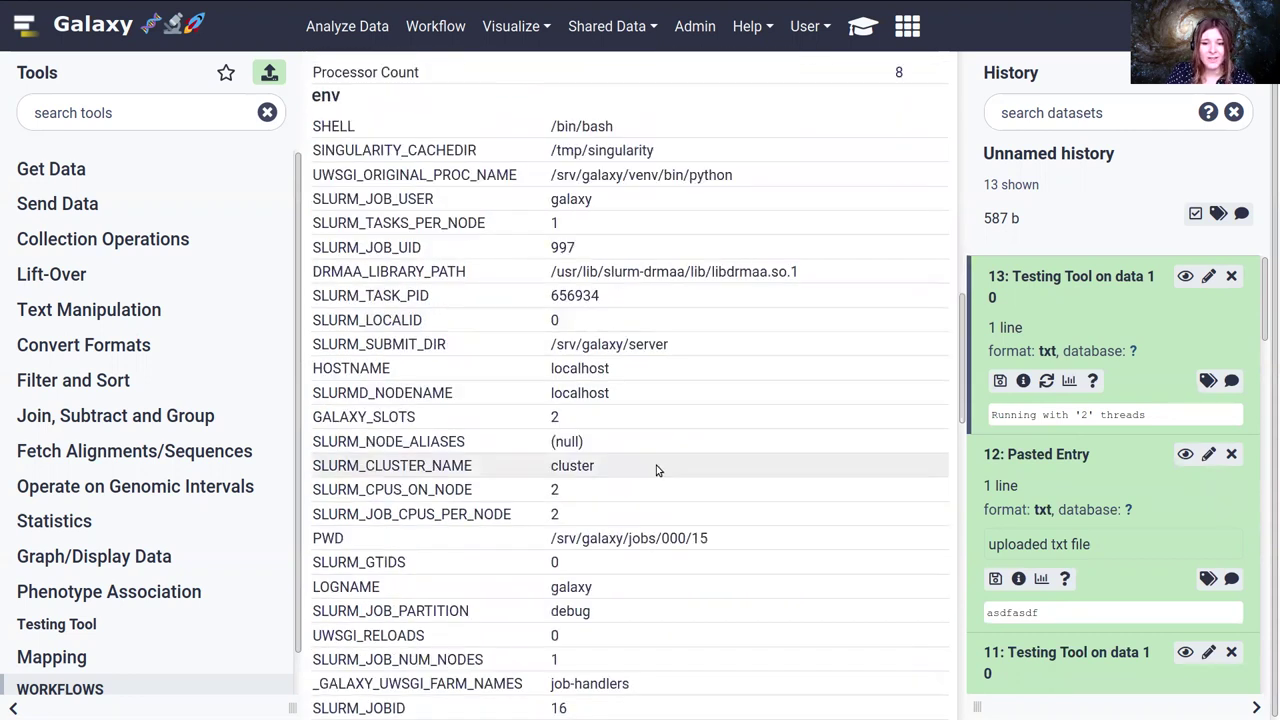
scroll(657, 469, down, 7)
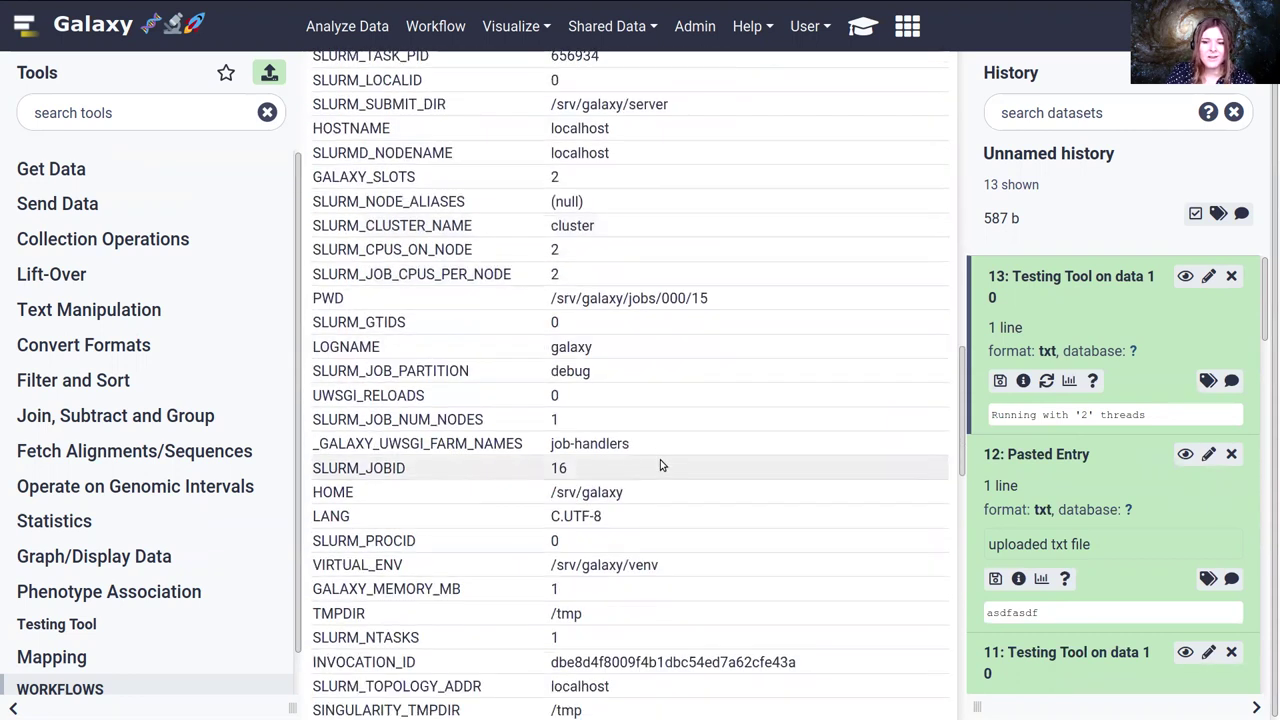
scroll(658, 483, down, 3)
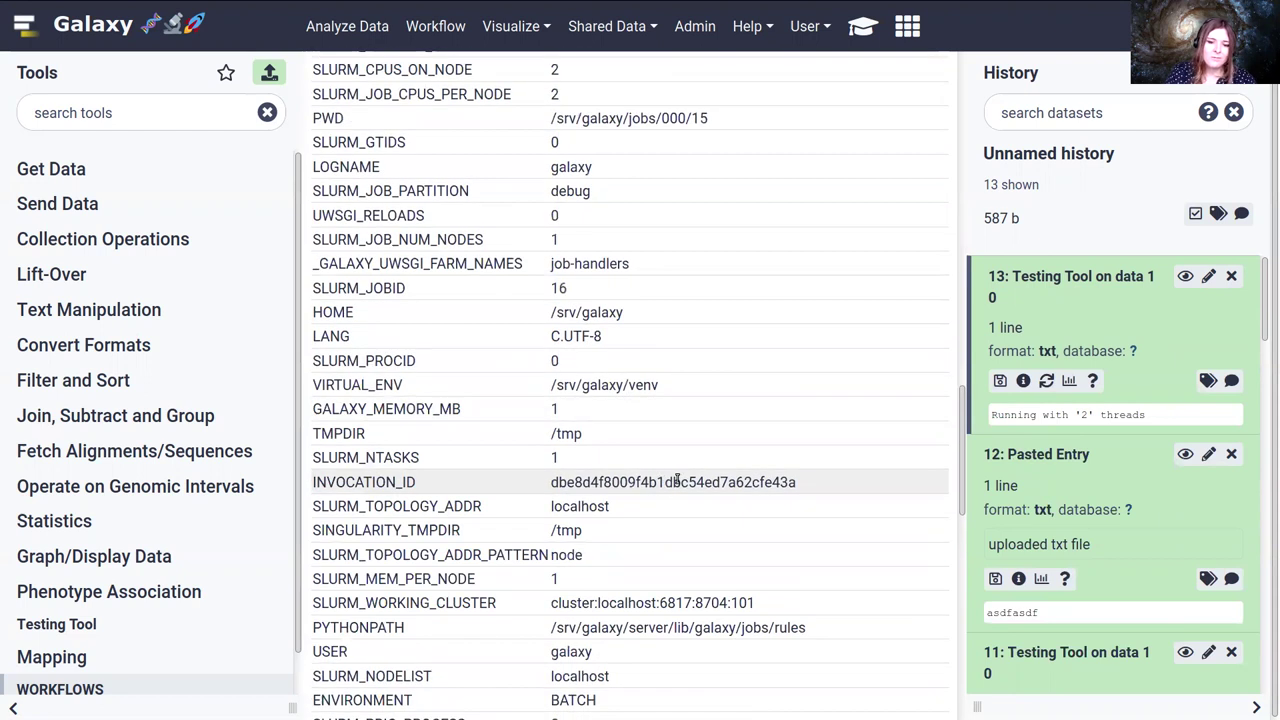
scroll(676, 482, down, 10)
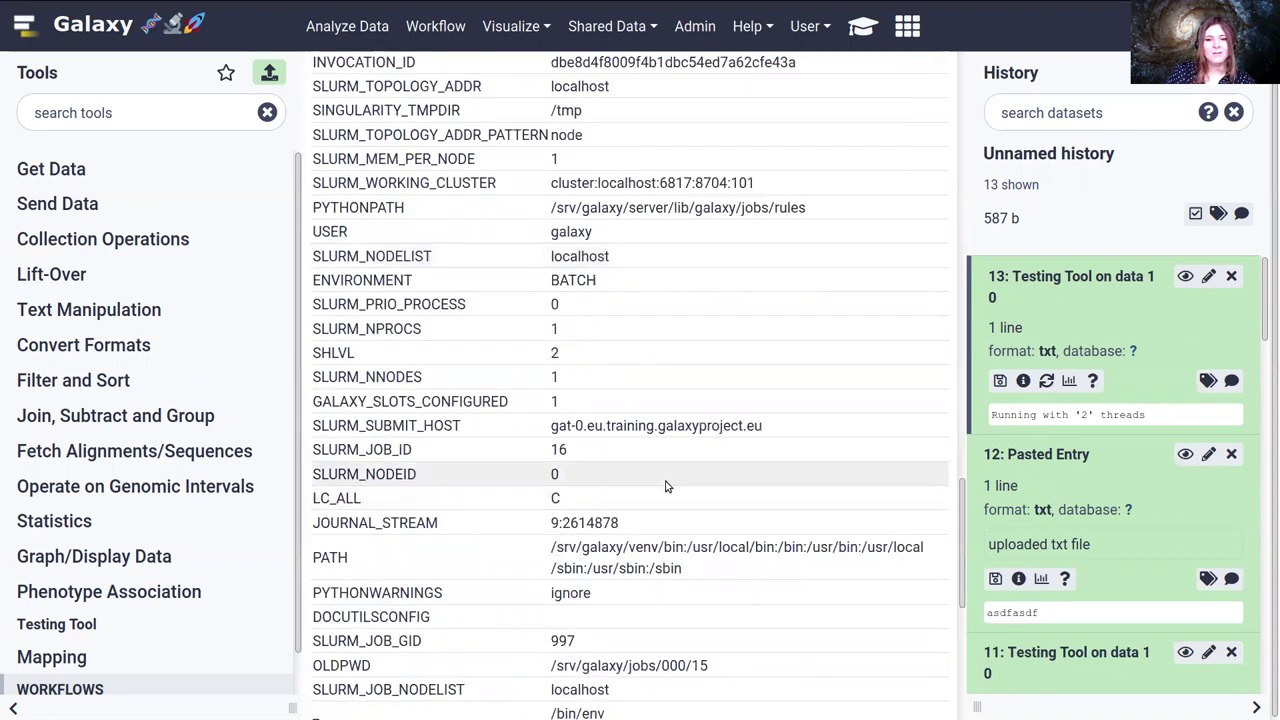
scroll(667, 486, down, 2)
scroll(704, 474, down, 2)
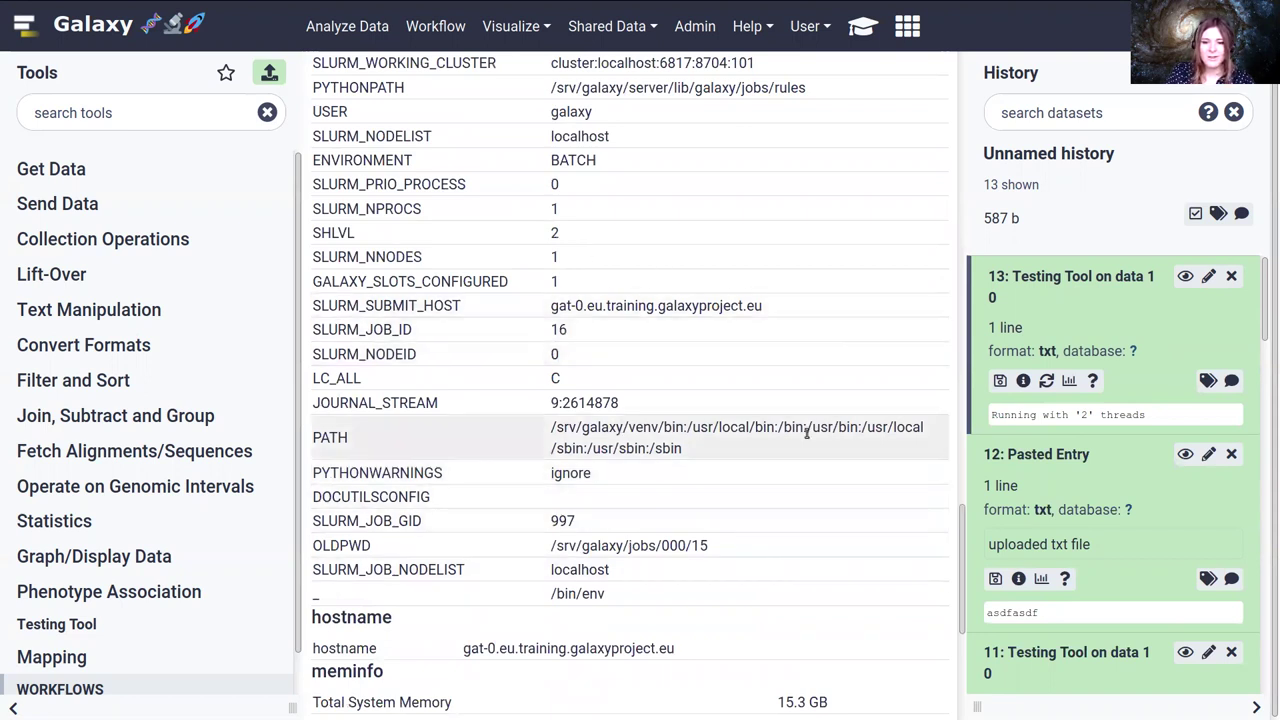
scroll(797, 437, down, 4)
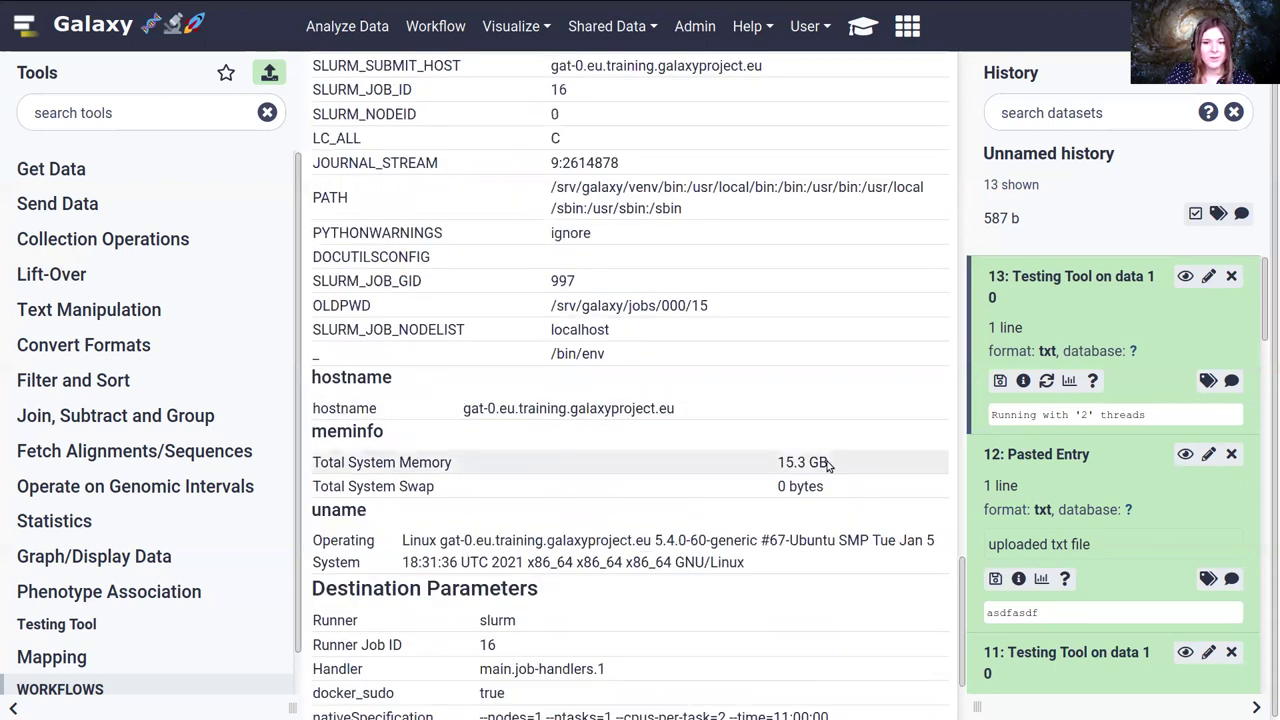
drag(828, 465, 768, 466)
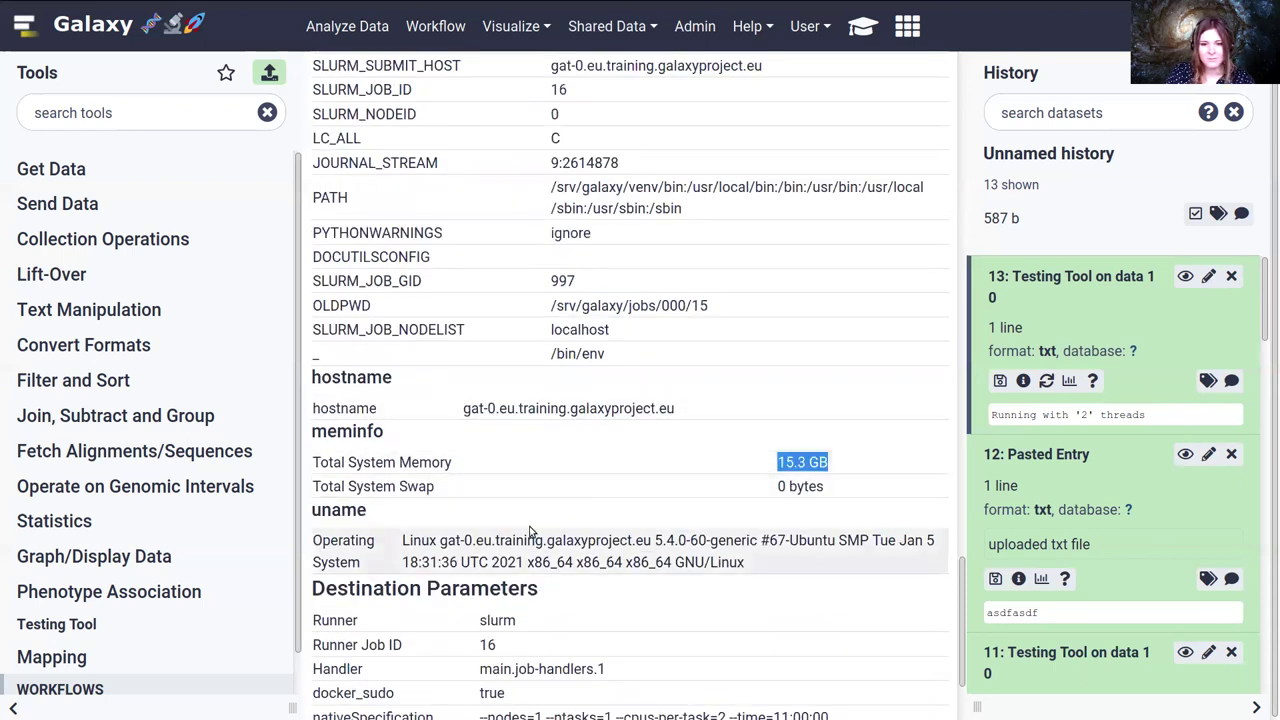
scroll(532, 515, down, 3)
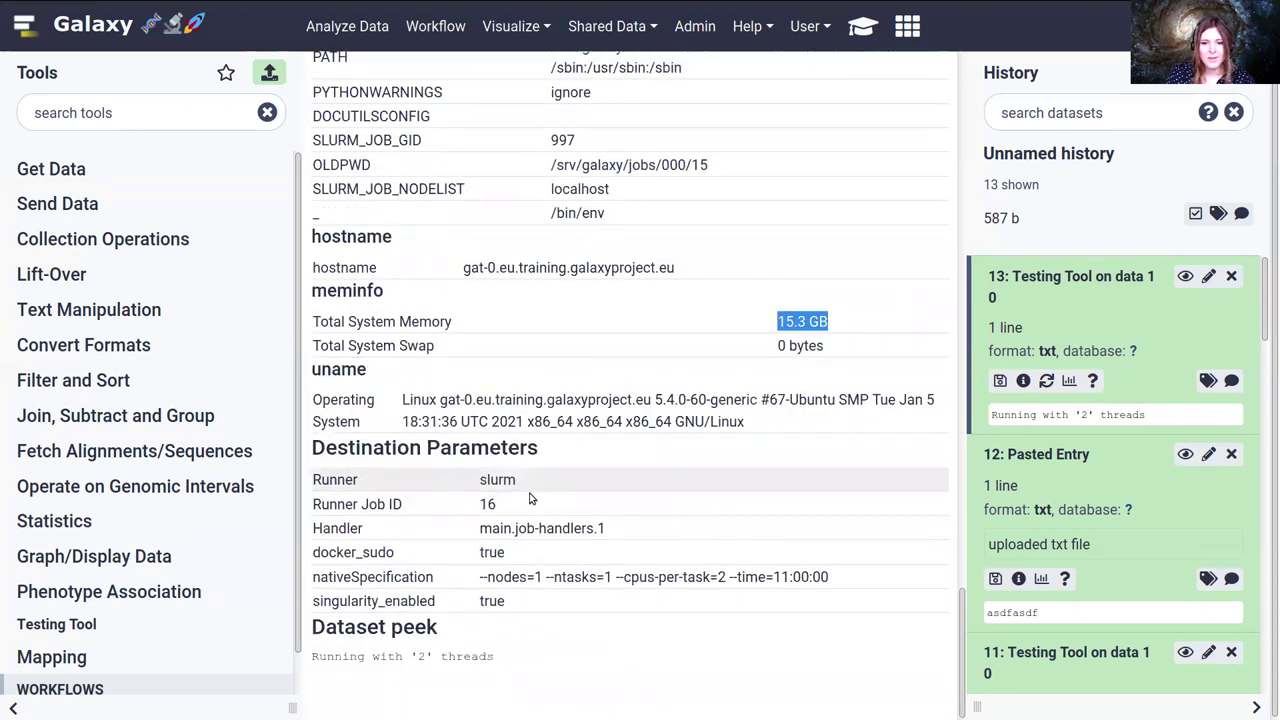
scroll(583, 515, up, 15)
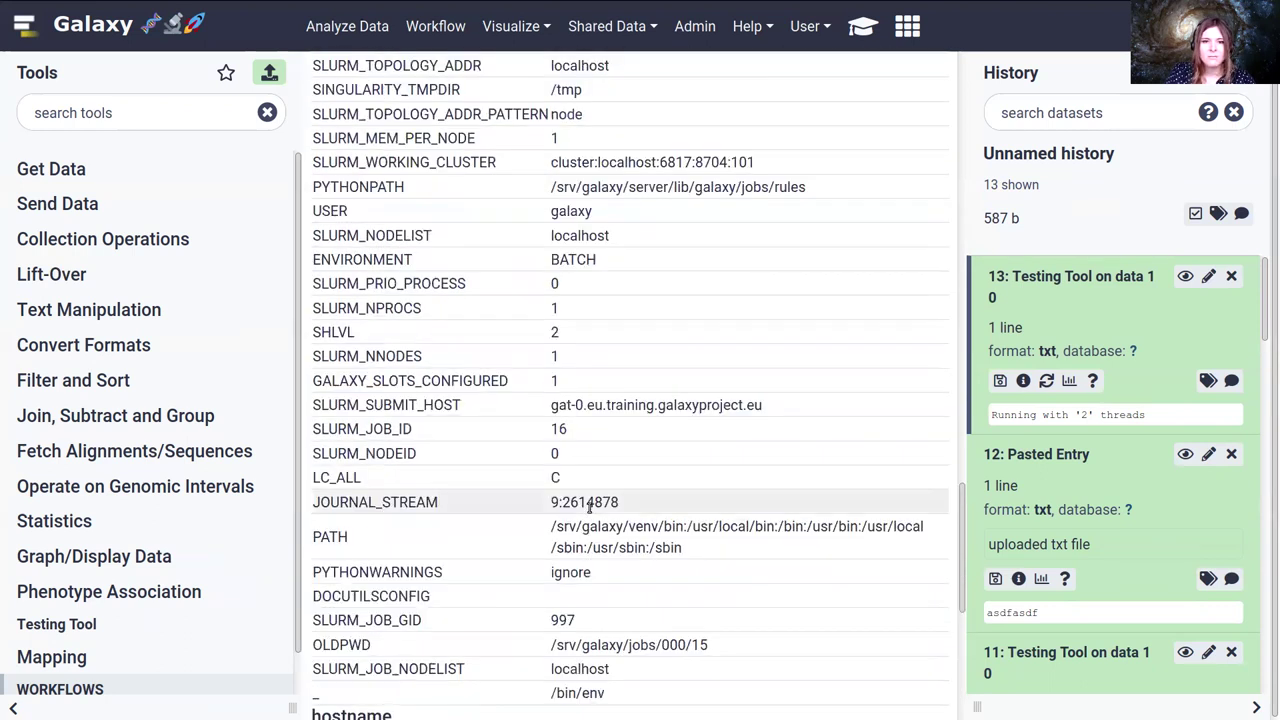
scroll(597, 509, up, 10)
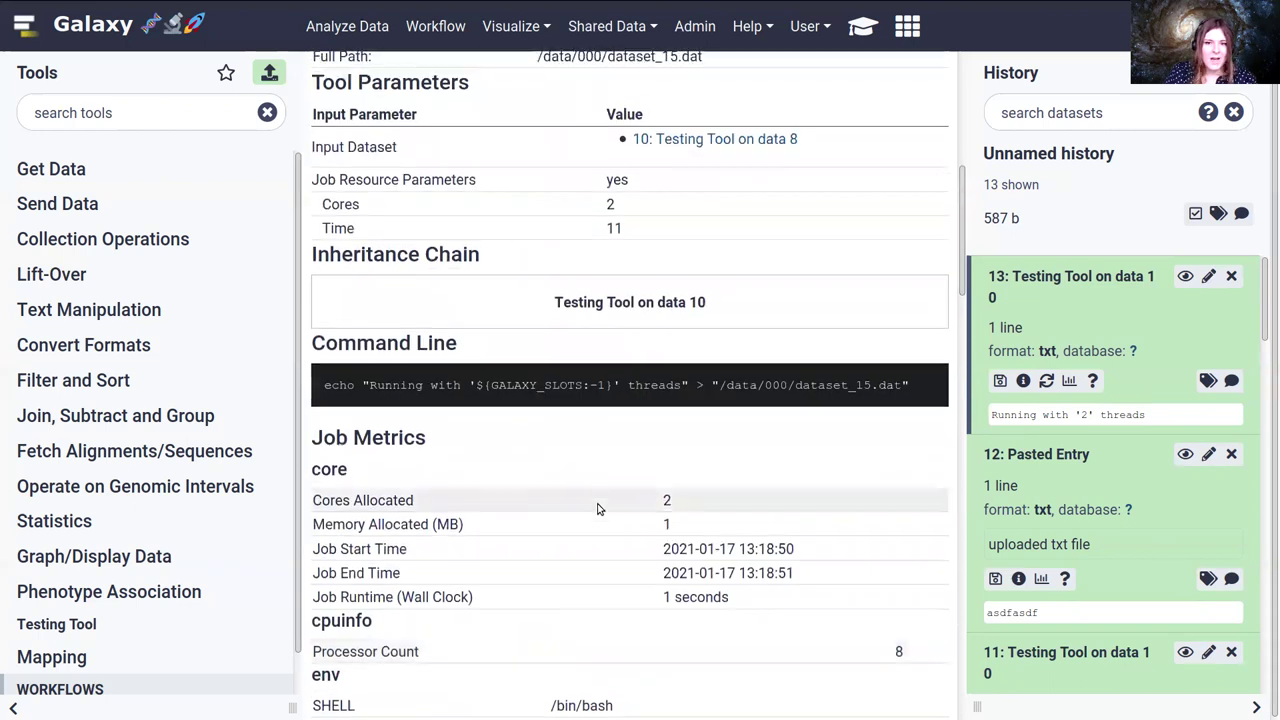